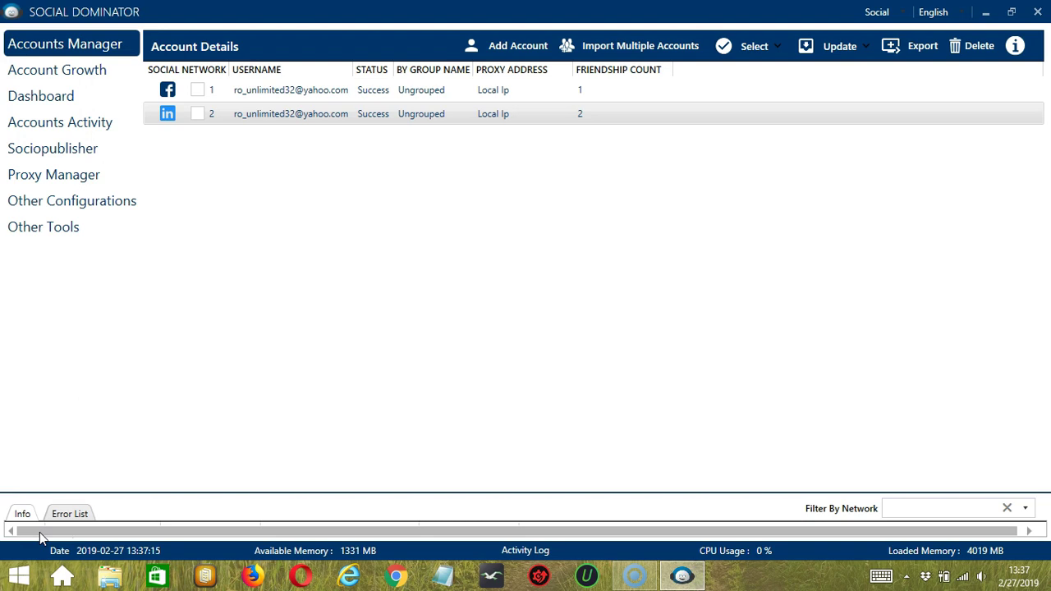
Open Go to Tools for the LinkedIn account in Accounts Manager to reach its Connection Request configuration
left_click(41, 514)
left_click(245, 118)
right_click(245, 118)
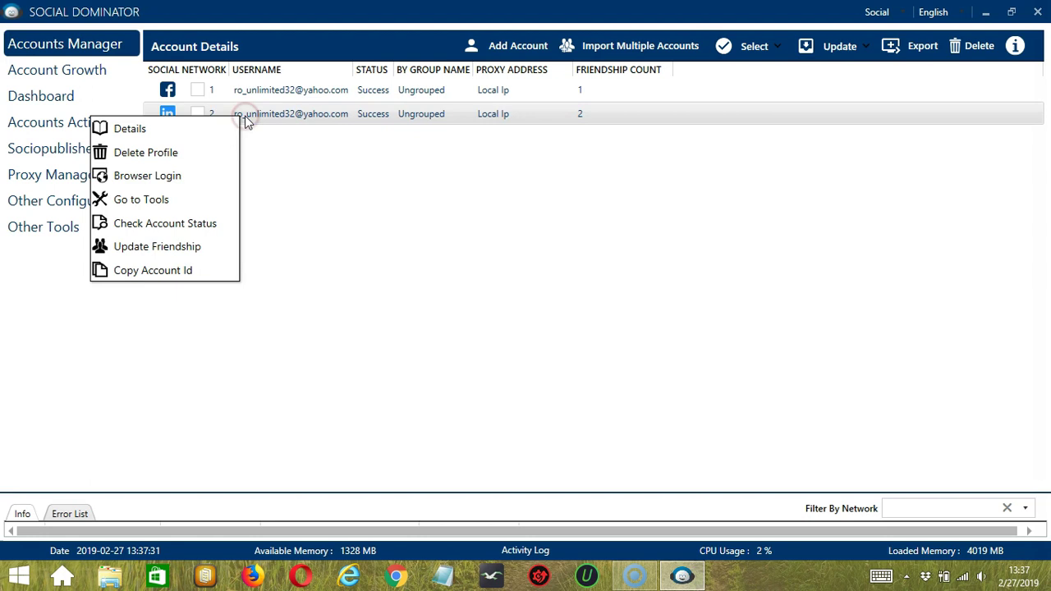
left_click(183, 203)
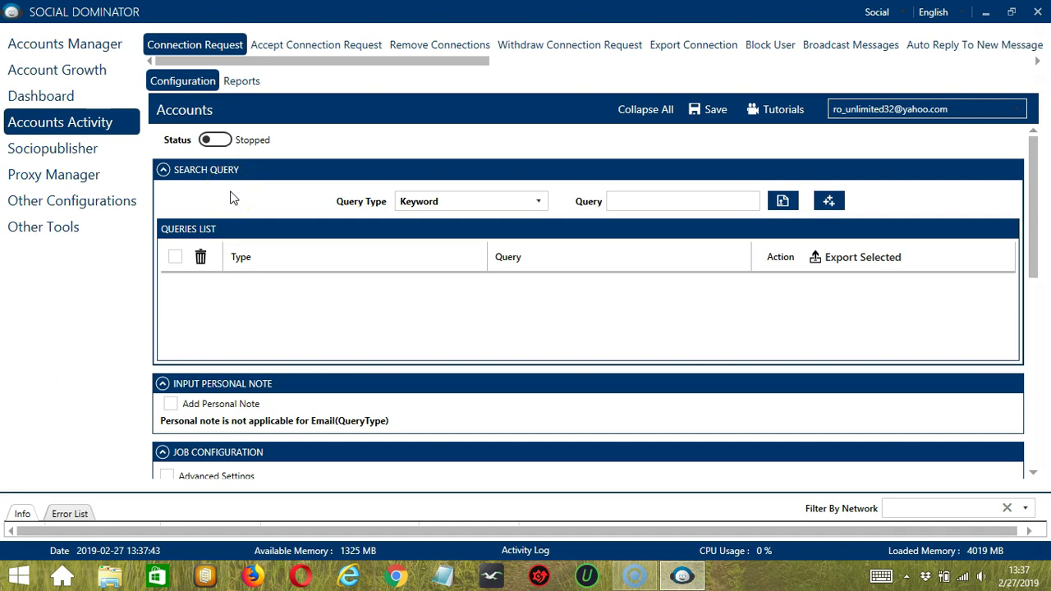
On Auto Reply To New Message, enable both the reply-to-all and specific-words message filters
left_click(934, 45)
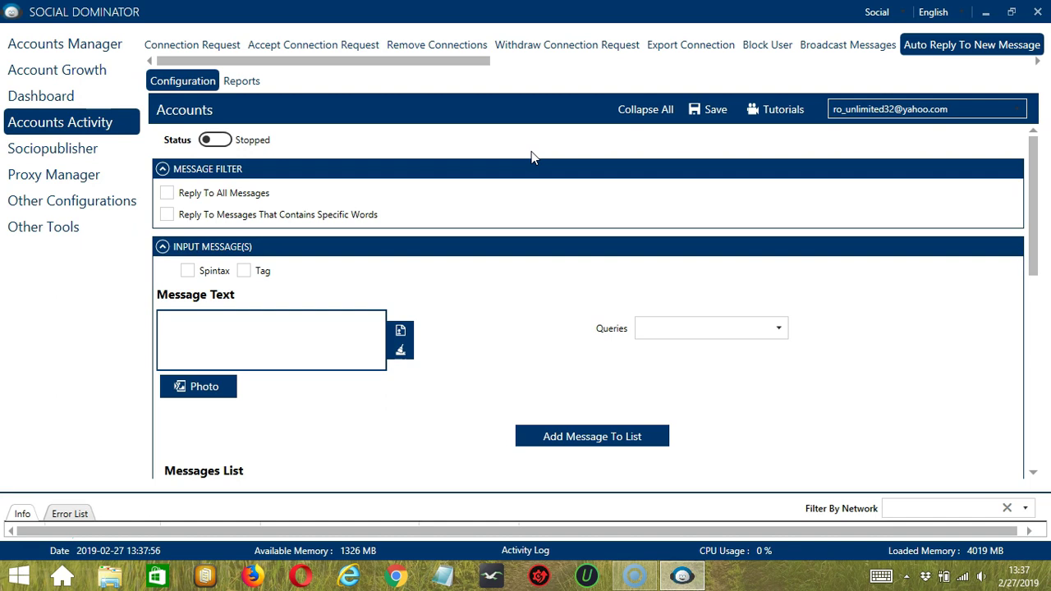
left_click(501, 156)
left_click(374, 170)
left_click(364, 170)
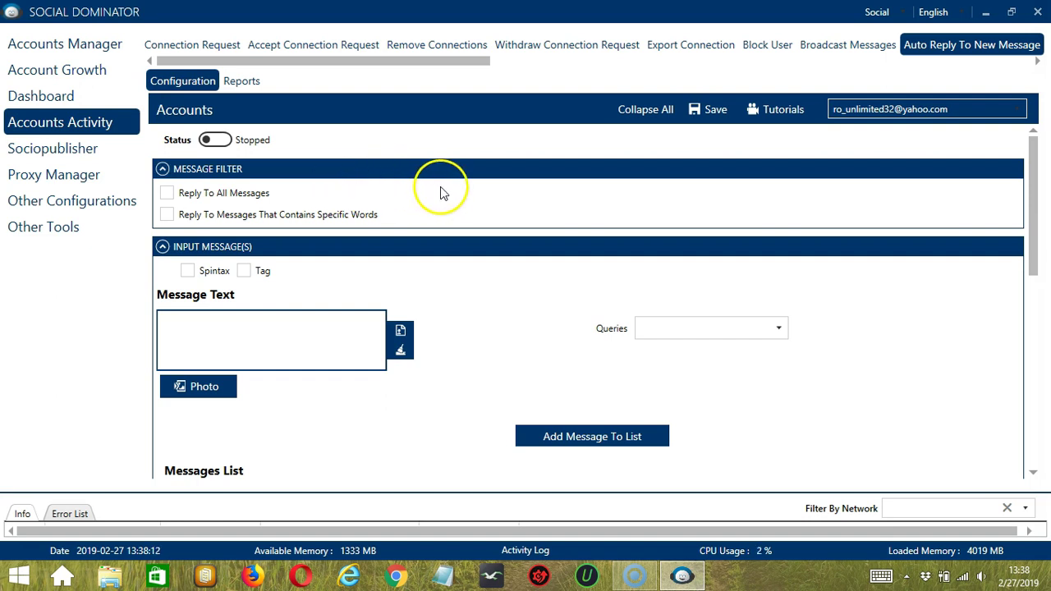
left_click(168, 195)
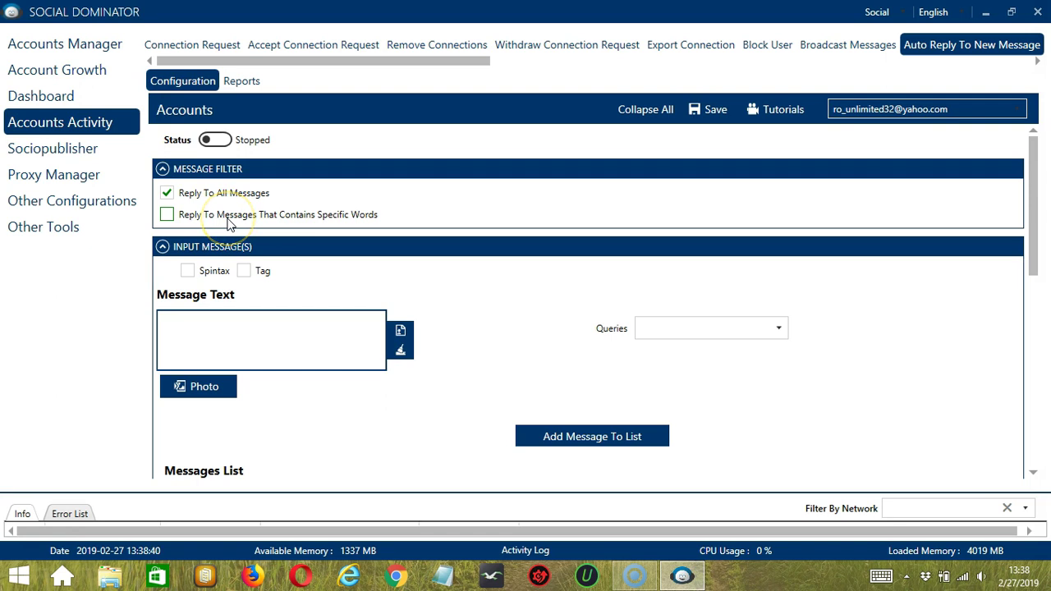
left_click(166, 216)
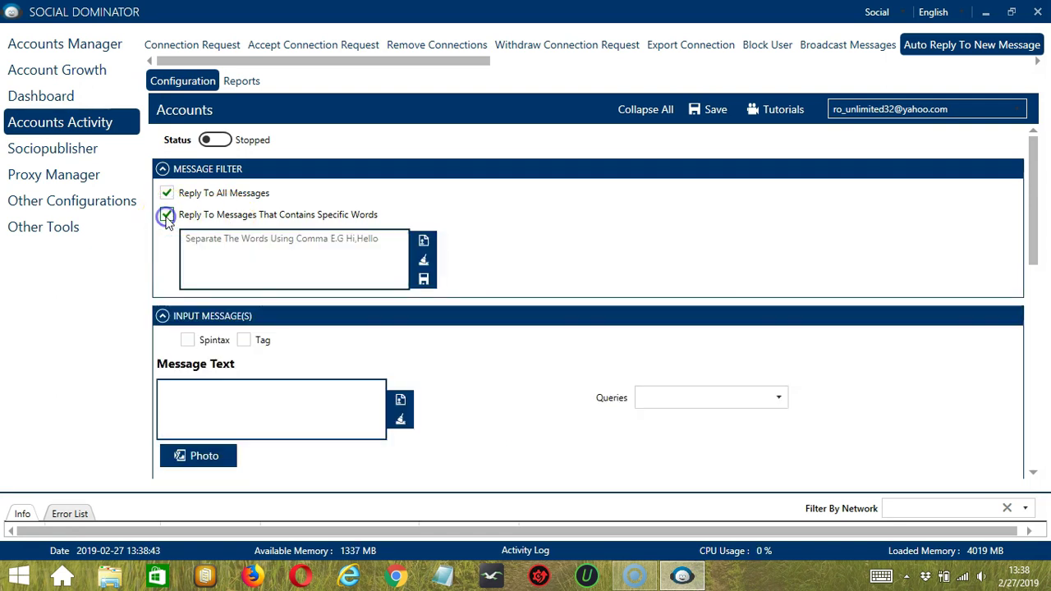
Import the trigger words Hi, Hello from linkedin sample message.txt and save the word list
left_click(264, 251)
type("Hi,Hello")
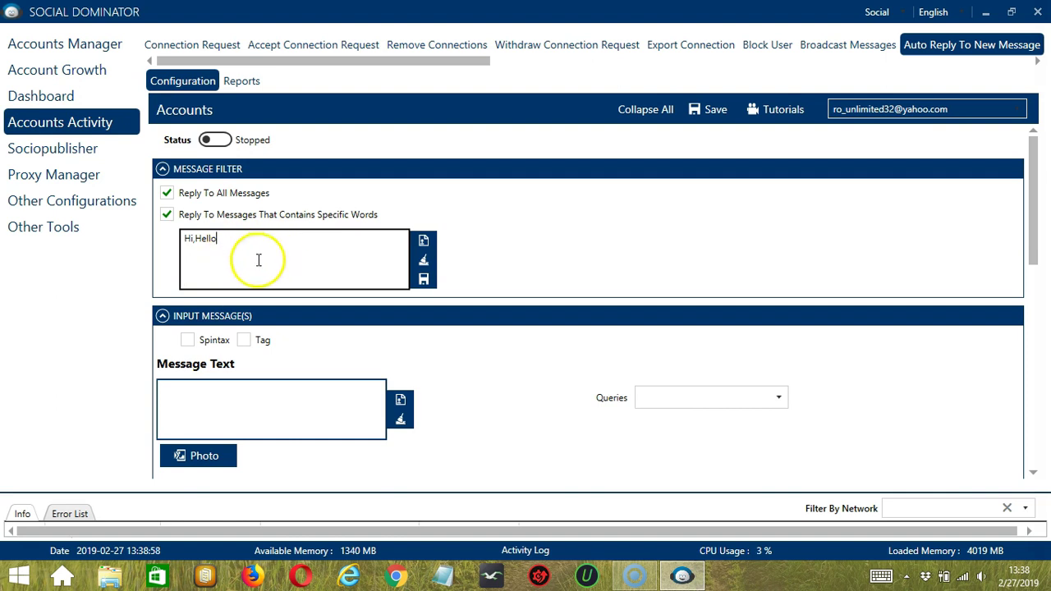
left_click(425, 261)
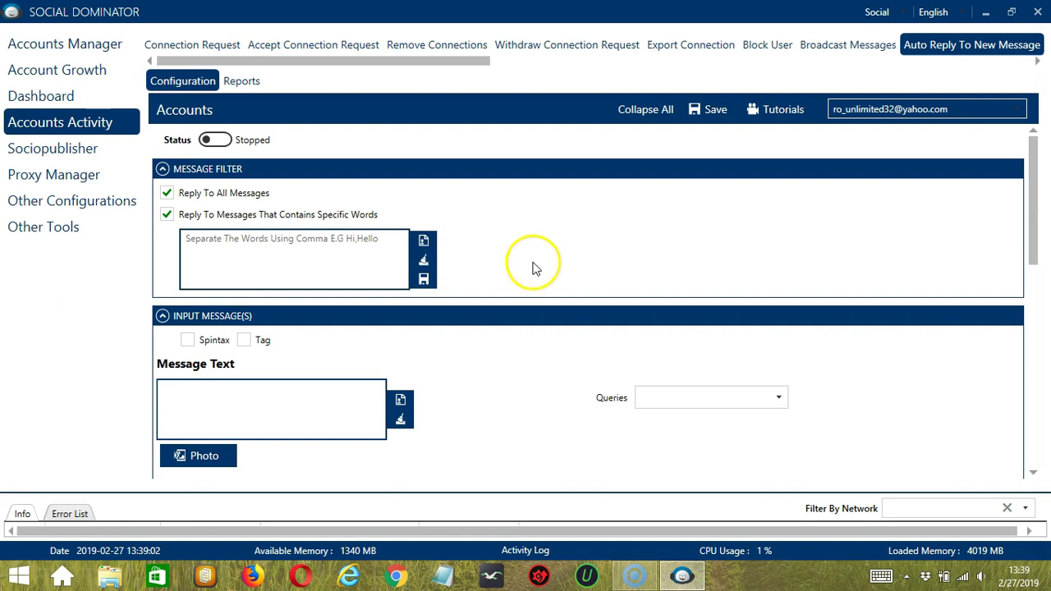
left_click(424, 242)
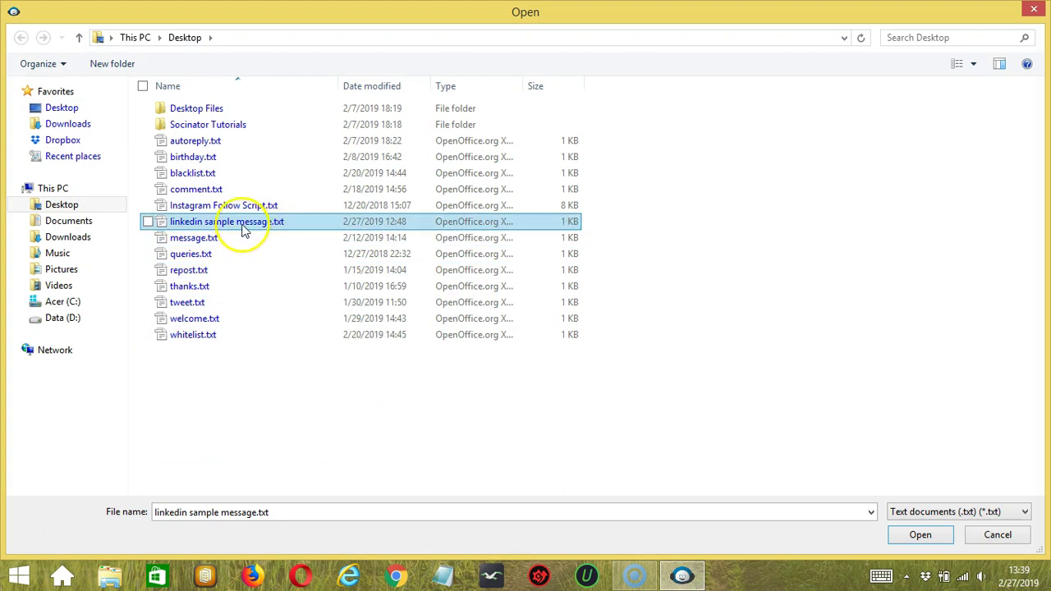
left_click(242, 228)
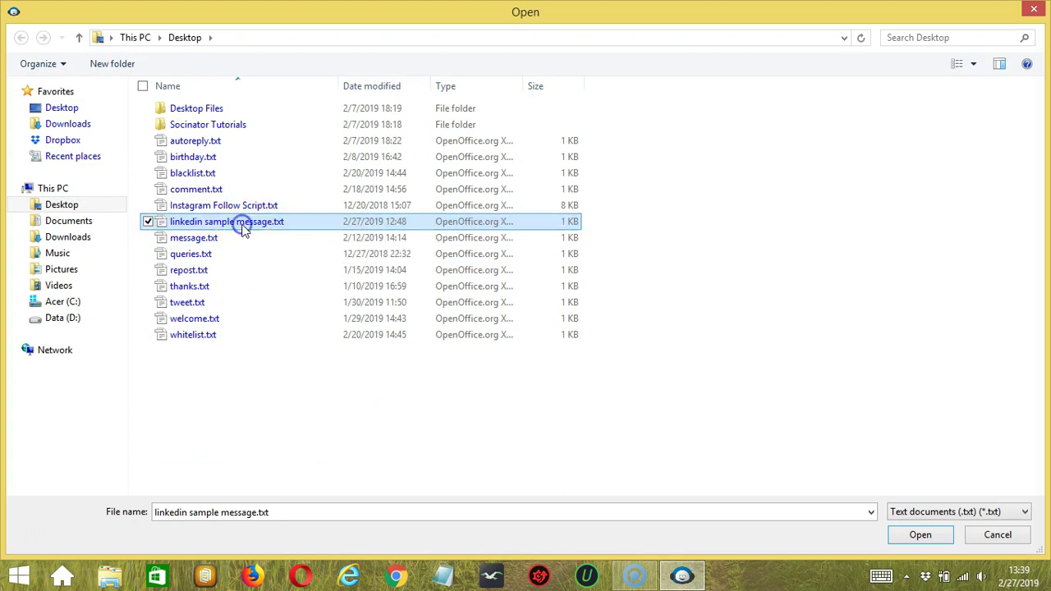
left_click(943, 534)
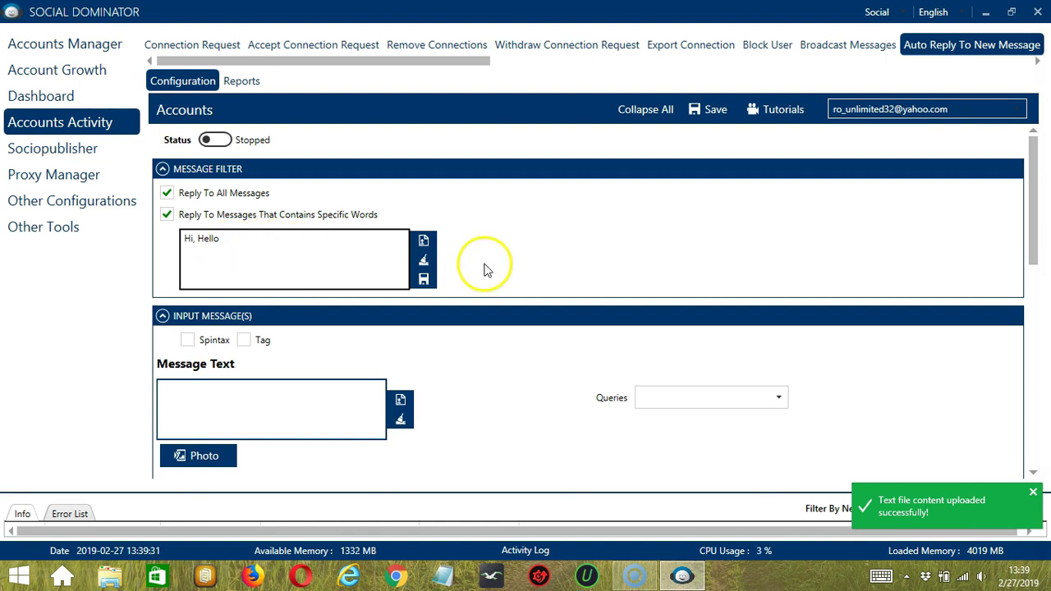
left_click(424, 280)
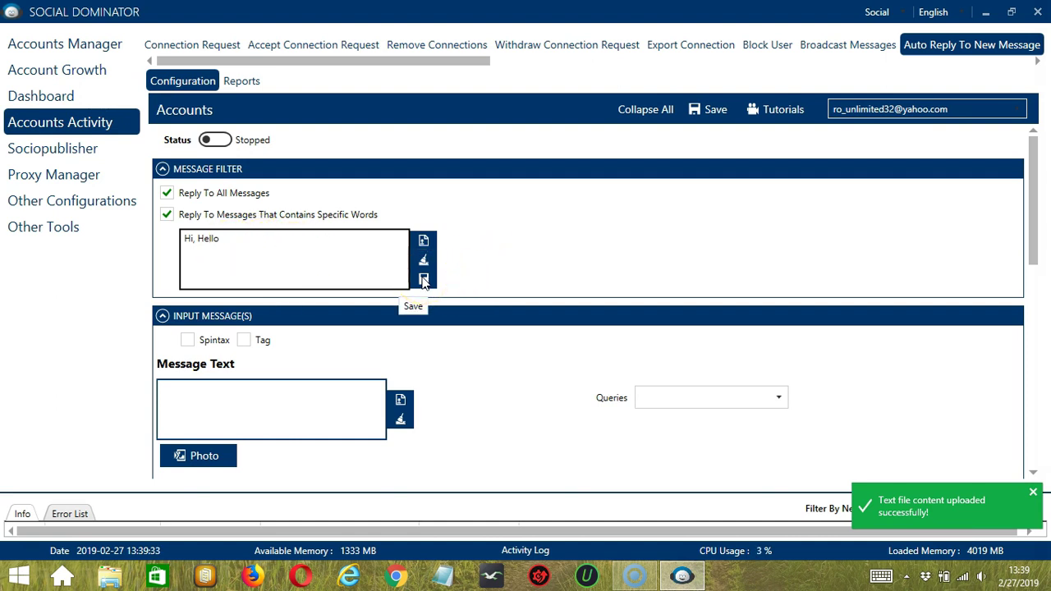
Enter the reply text {Hi | Hello | Hey} as spintax, leaving it without a photo attachment
left_click(424, 280)
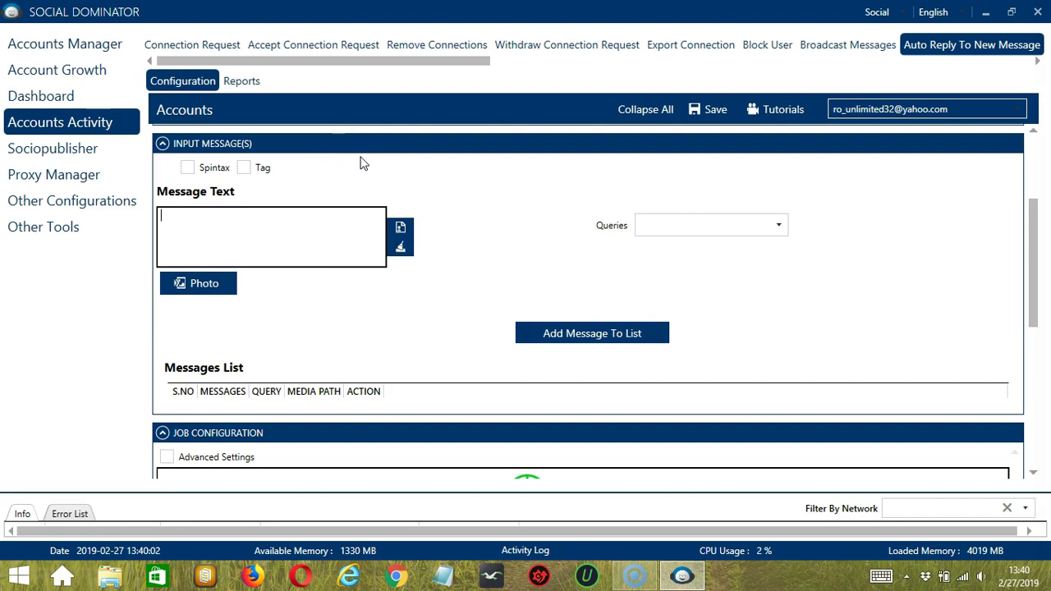
left_click(347, 164)
type("{Hi | Hello | Hey")
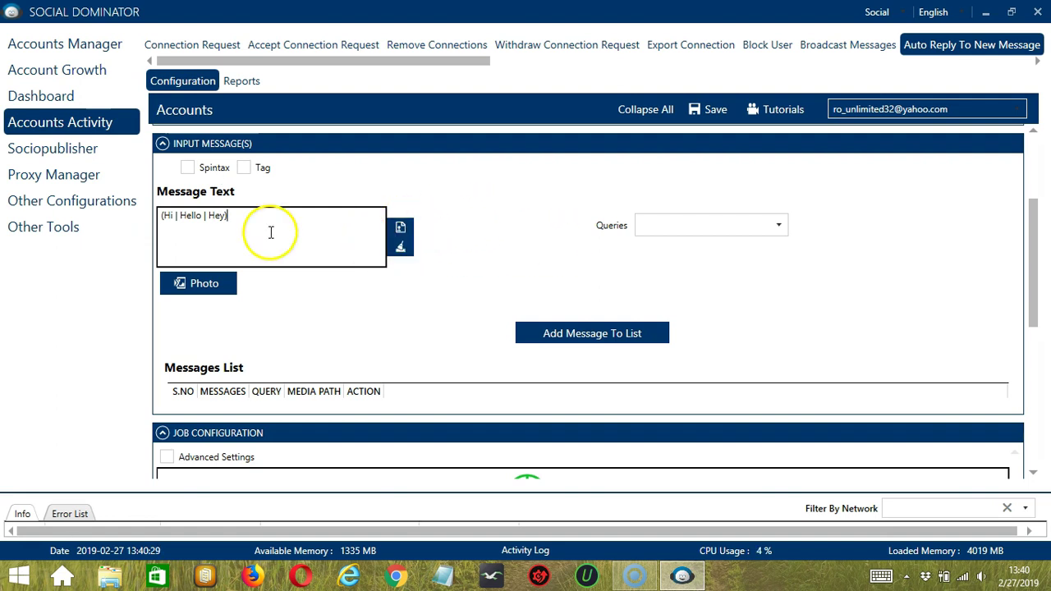
left_click(187, 167)
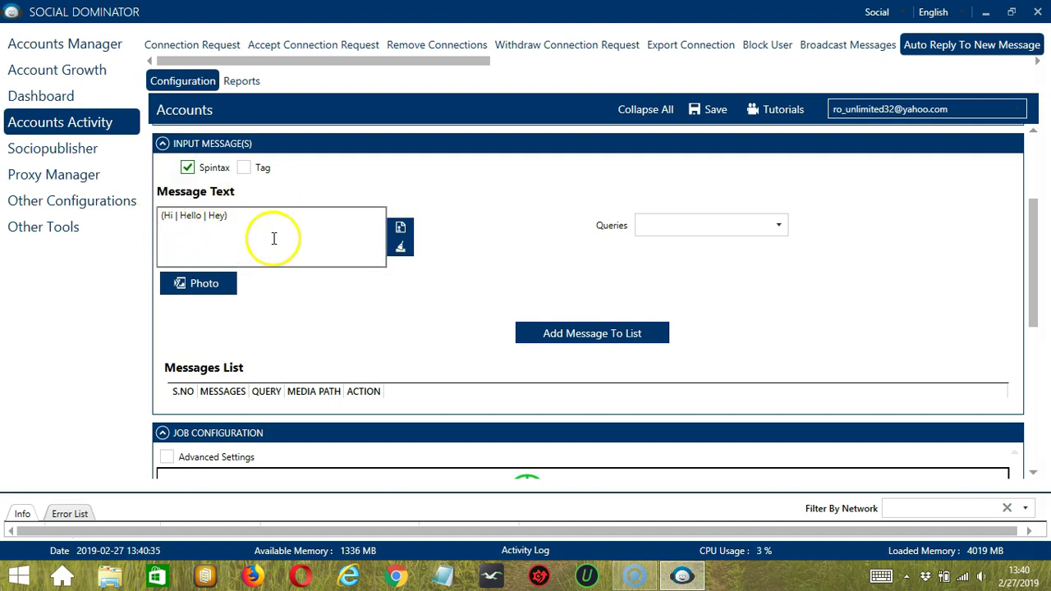
left_click(220, 290)
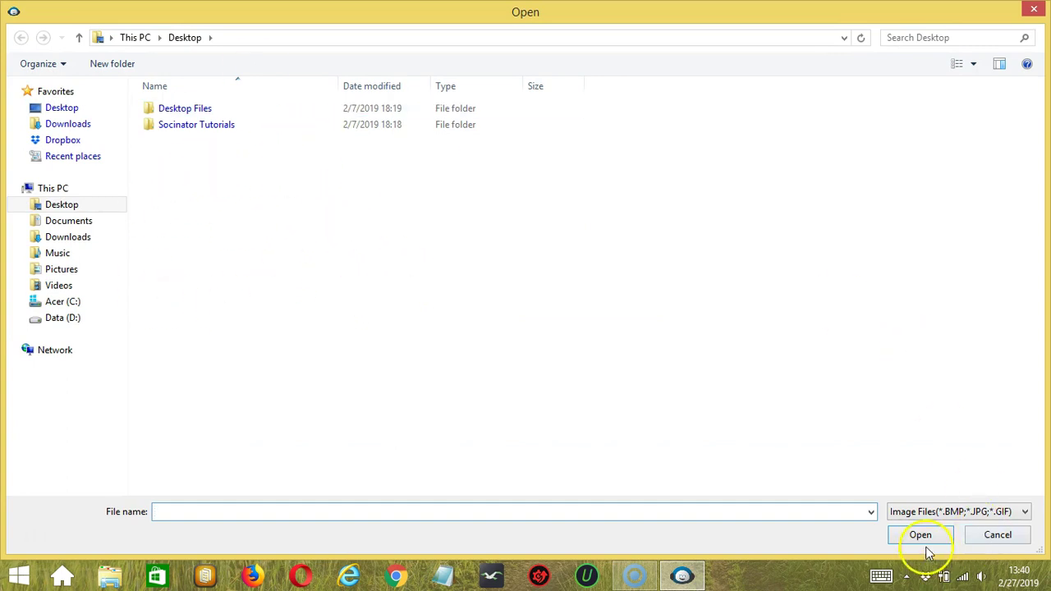
left_click(998, 535)
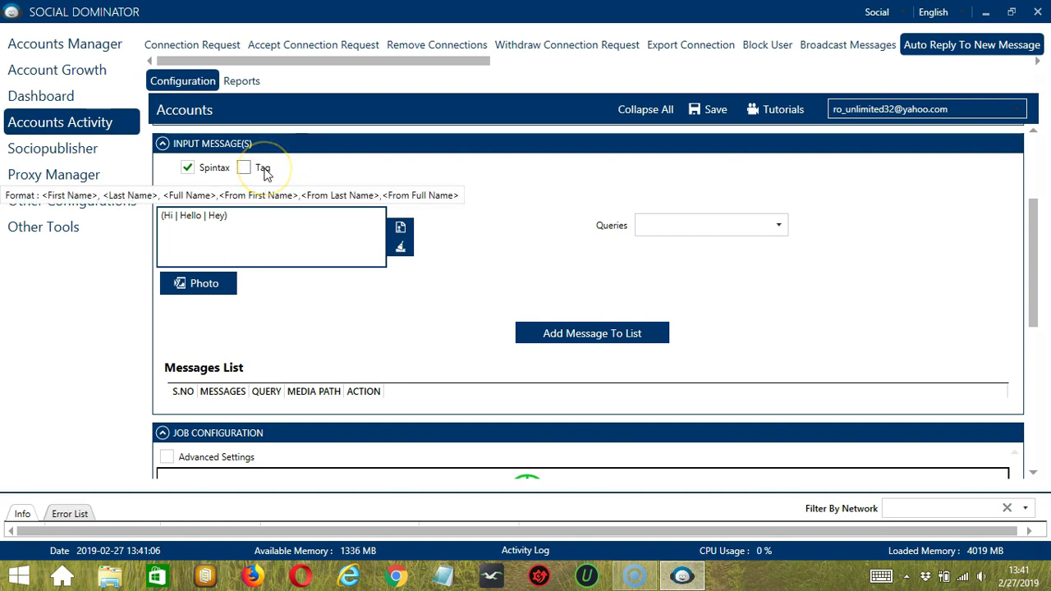
left_click(762, 230)
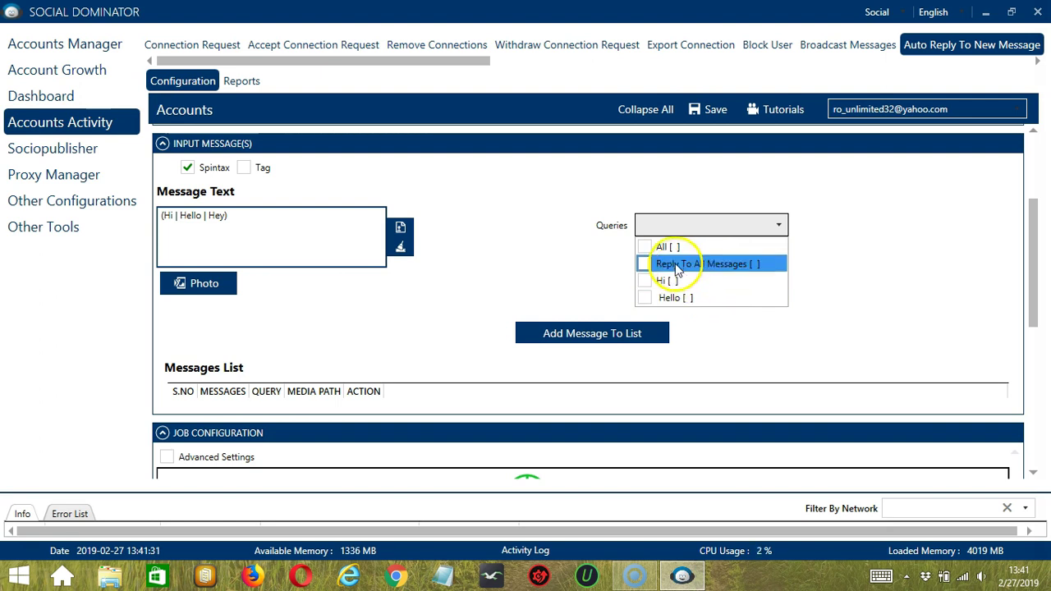
Link the {Hi | Hello | Hey} reply to all queries (Reply To All Messages, Hi, Hello) and add it to the Messages List
left_click(645, 246)
left_click(878, 285)
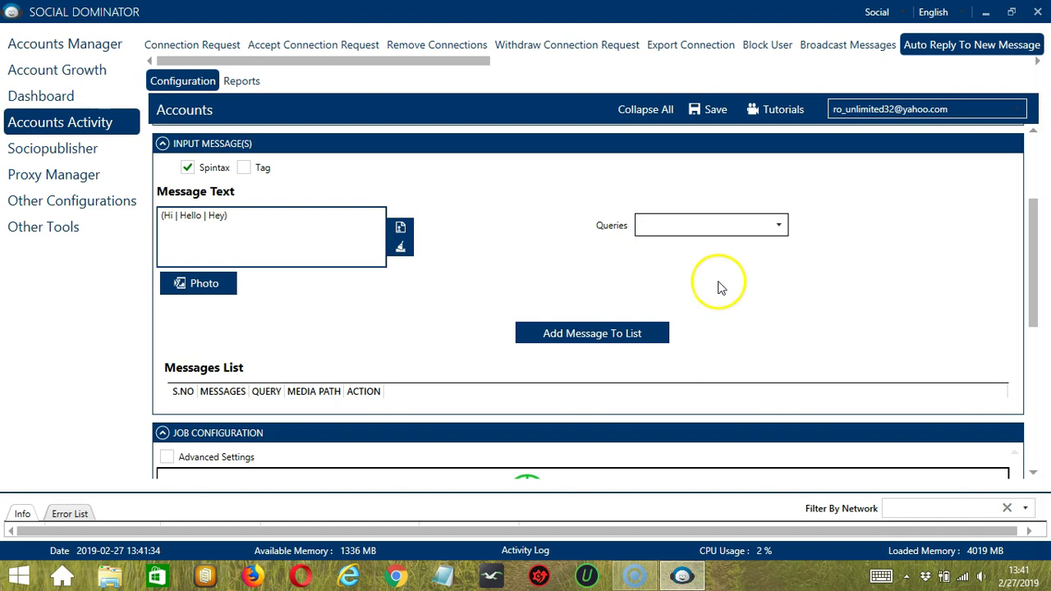
left_click(662, 333)
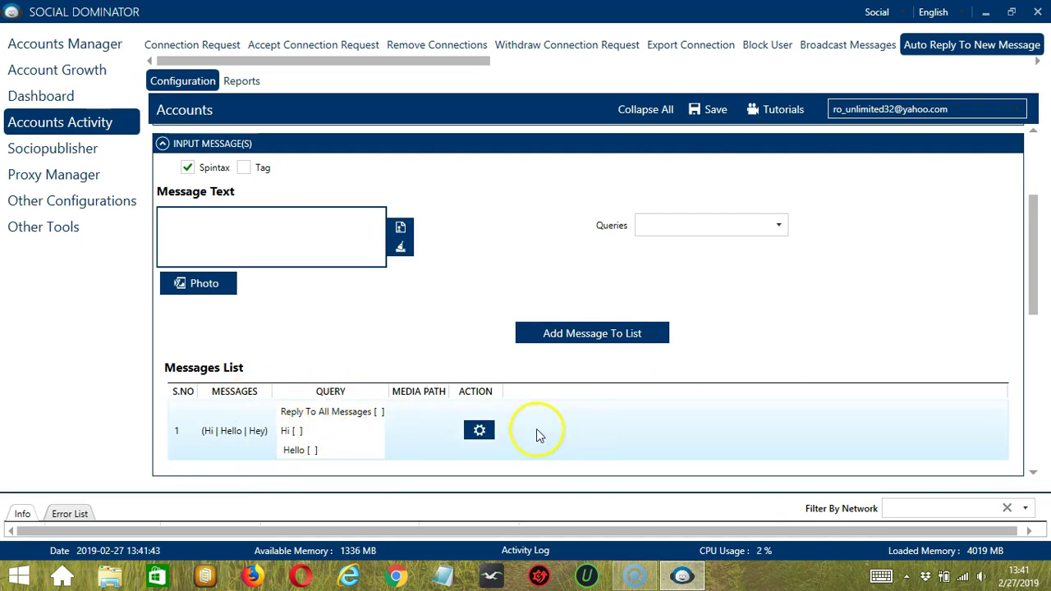
left_click(489, 433)
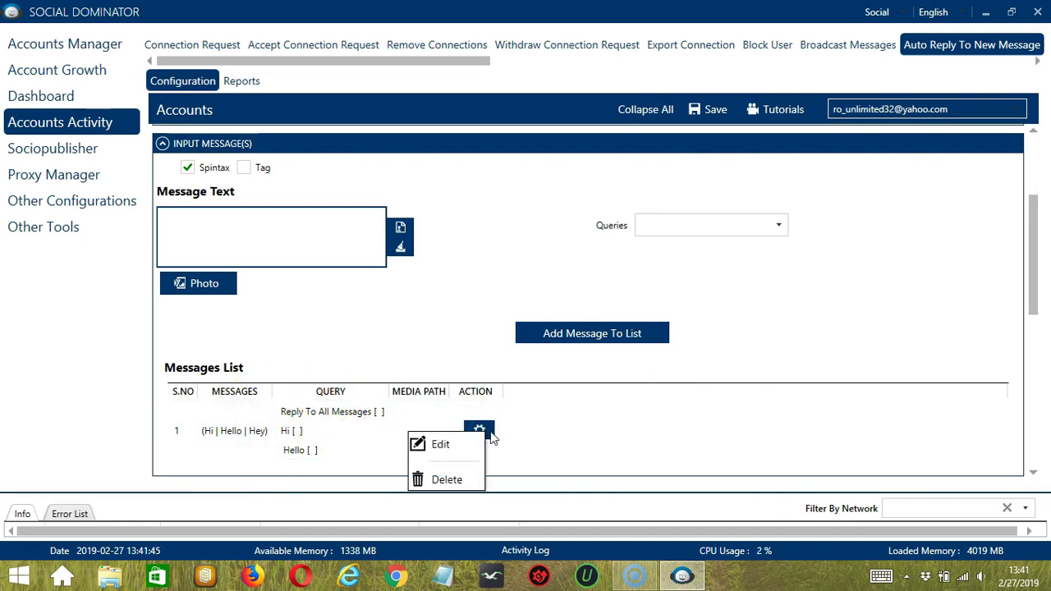
left_click(926, 286)
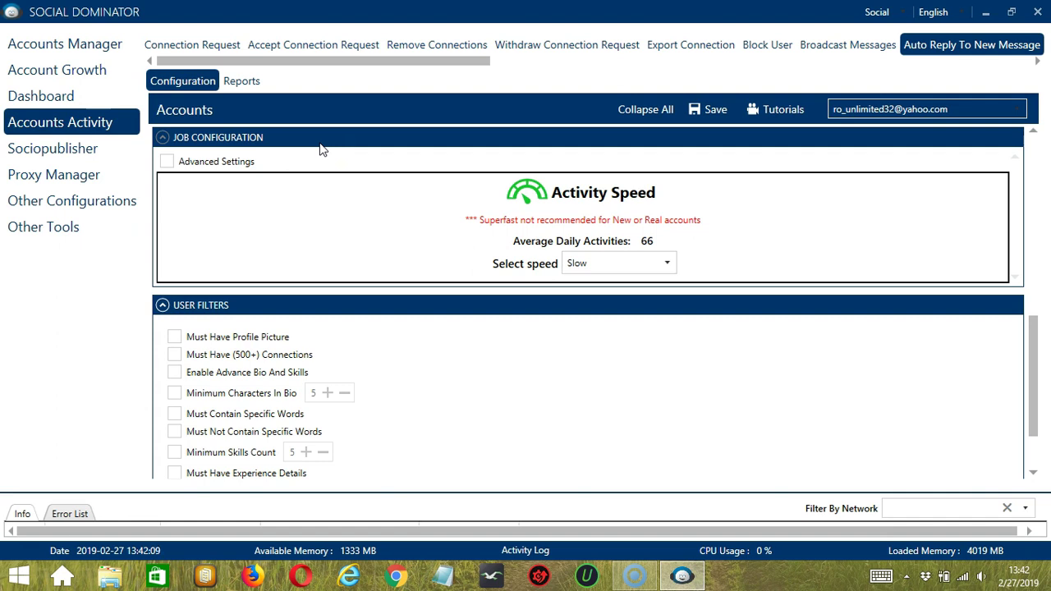
Turn on Advanced Settings and set activity speed to Superfast, giving 333 average daily activities
left_click(360, 150)
left_click(667, 263)
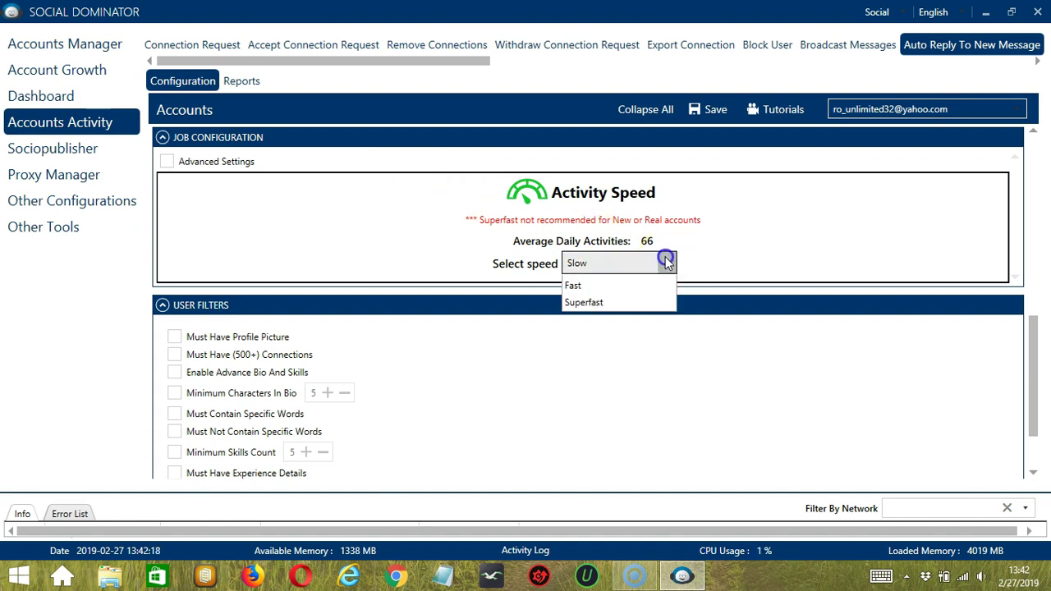
left_click(578, 302)
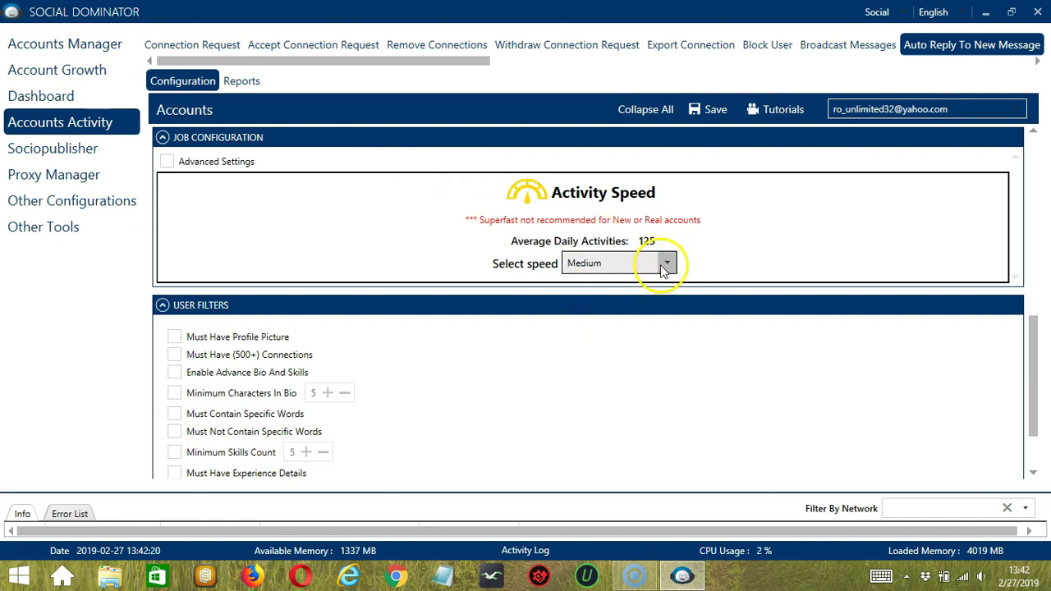
left_click(666, 263)
left_click(580, 321)
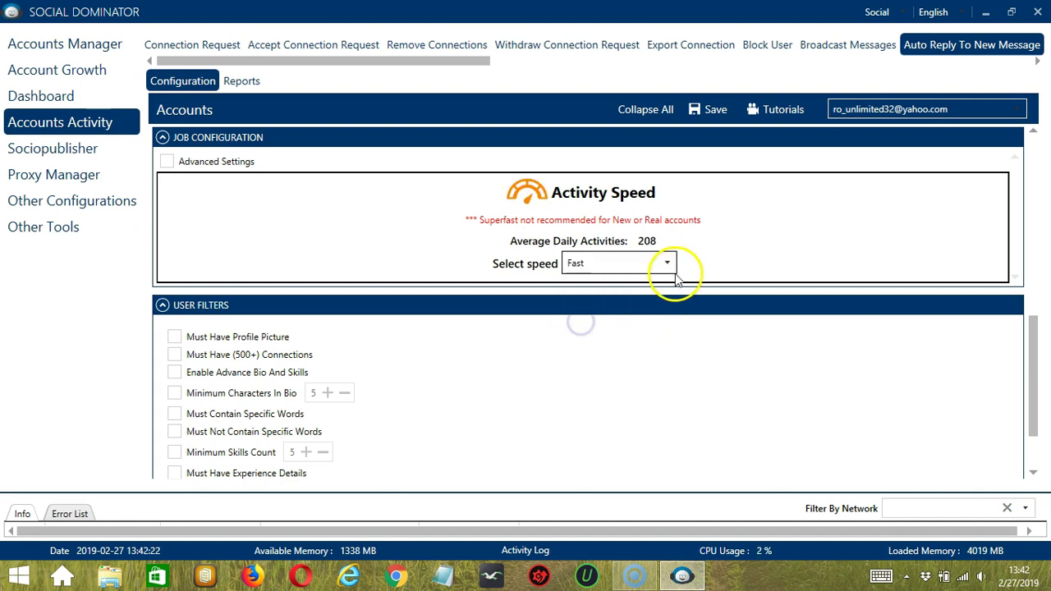
left_click(666, 263)
left_click(606, 335)
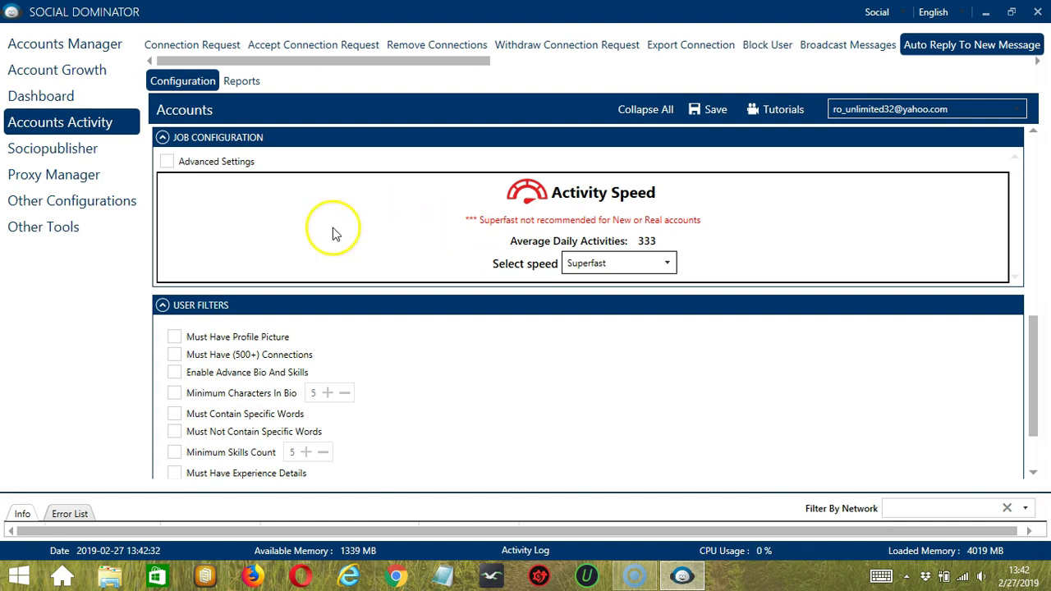
left_click(167, 162)
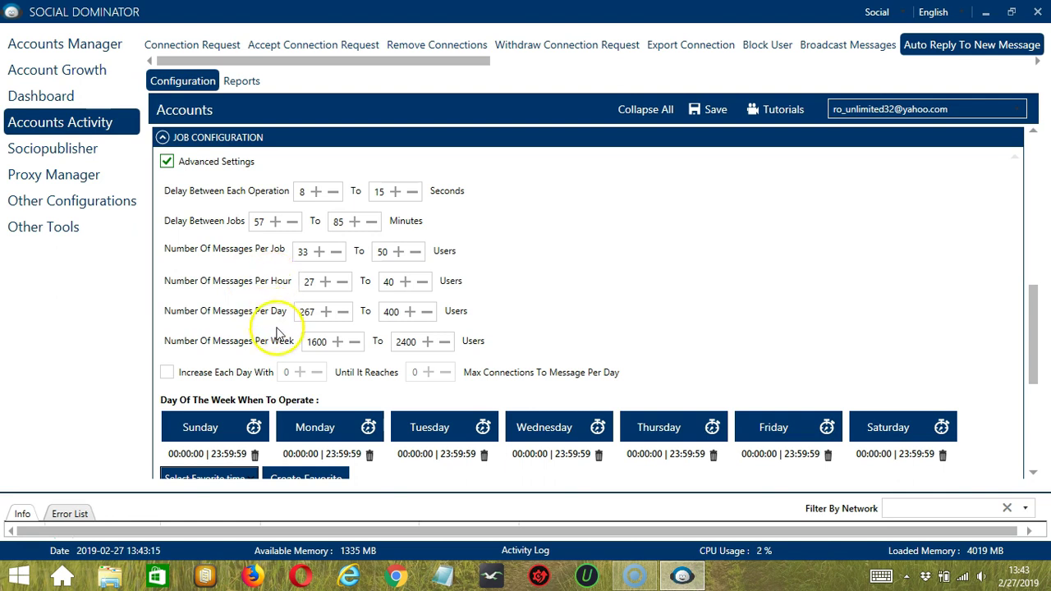
left_click(167, 373)
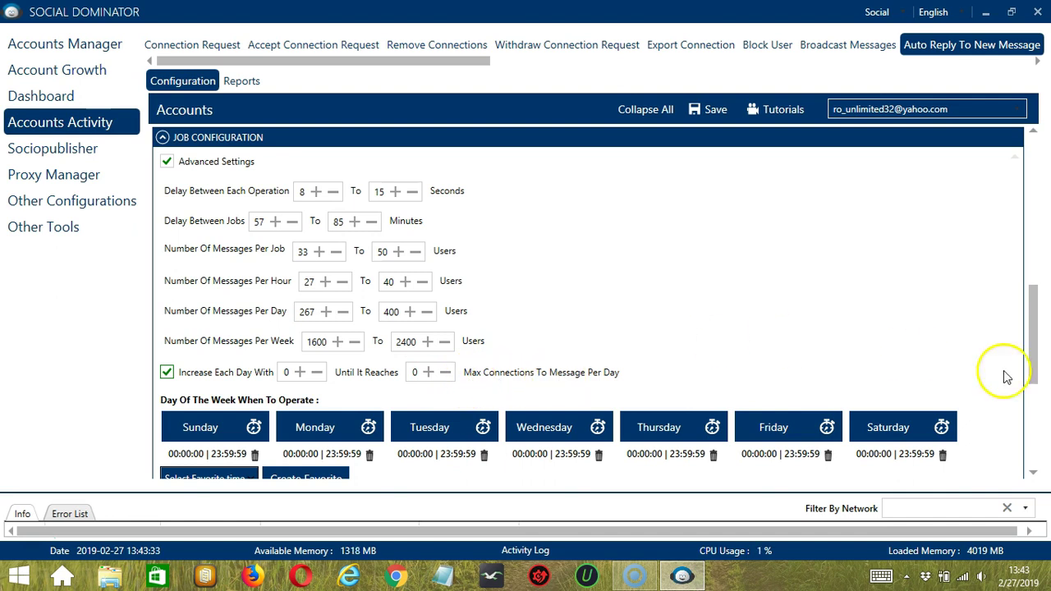
left_click(1034, 403)
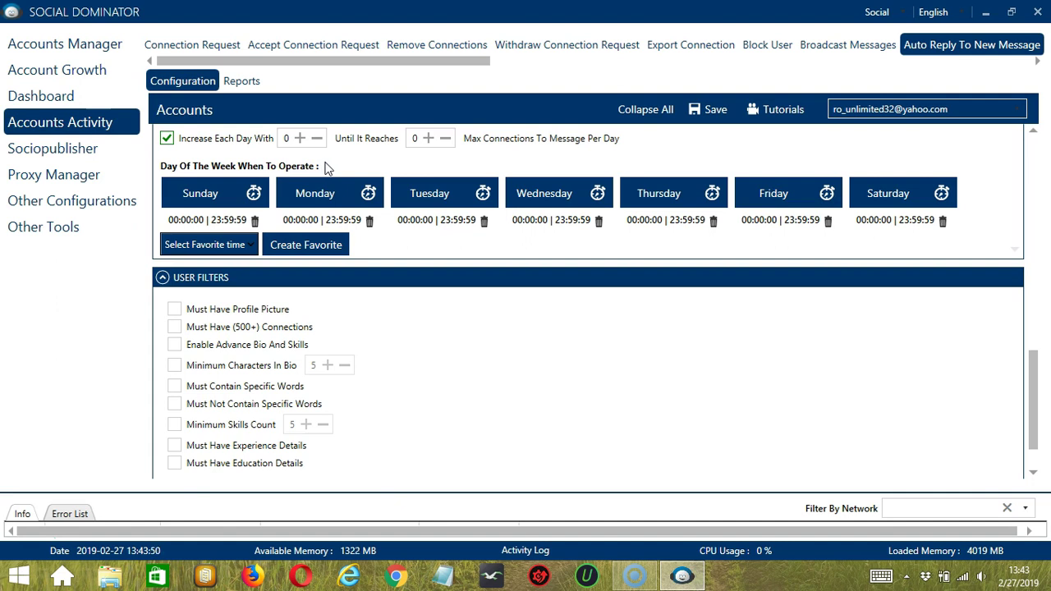
Replace Monday's full-day slot with a 00:00:00–01:59:59 interval
left_click(330, 196)
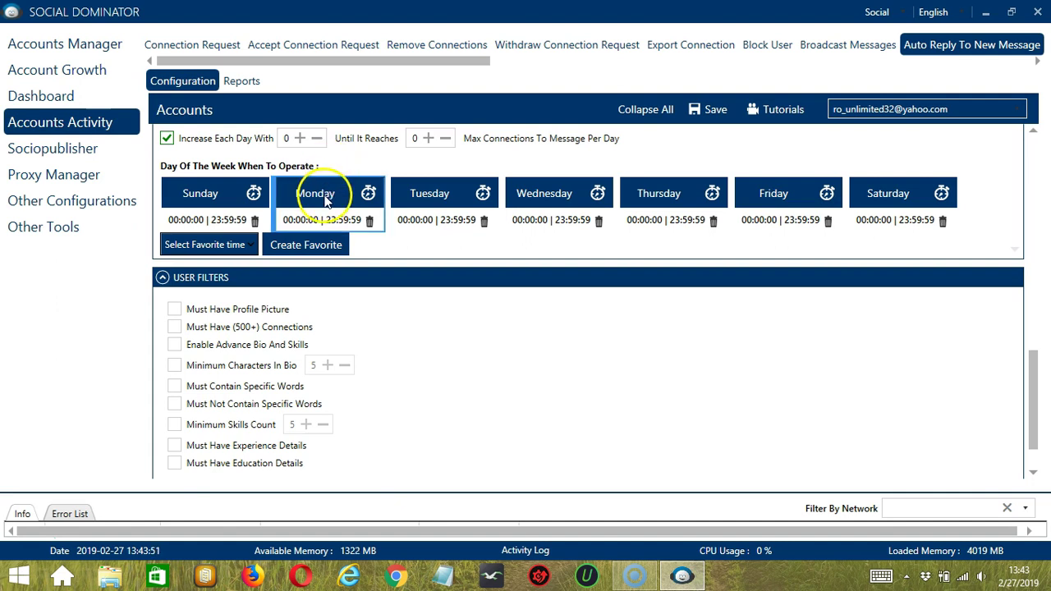
left_click(372, 221)
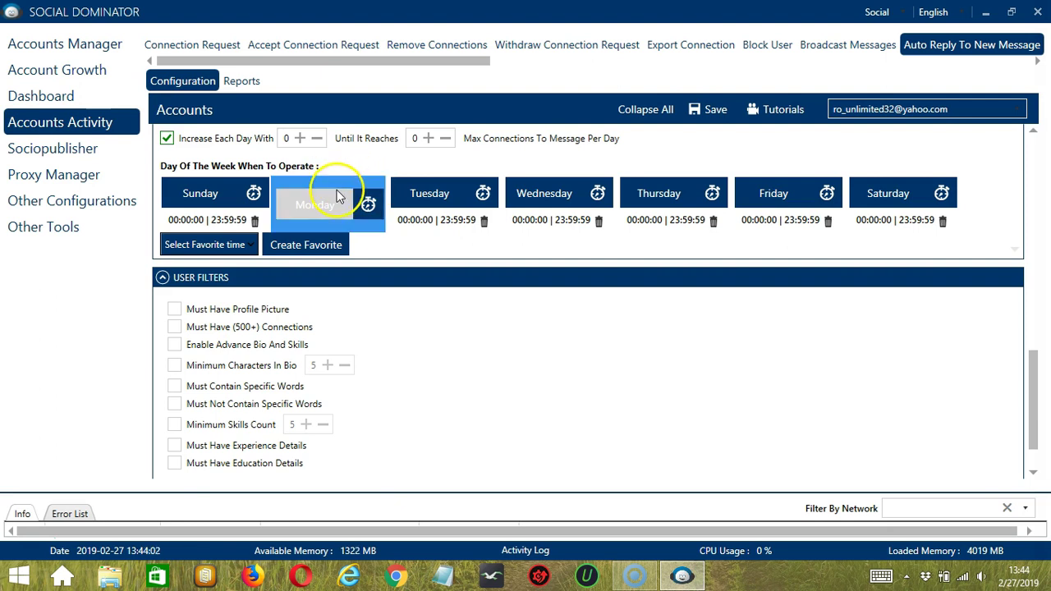
left_click(338, 205)
left_click(368, 205)
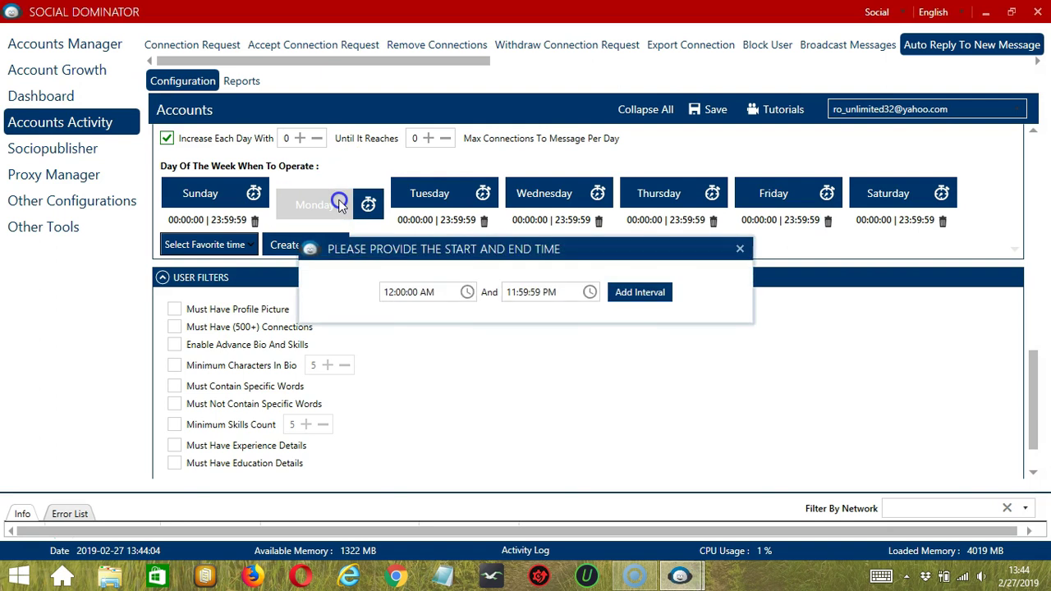
left_click(509, 292)
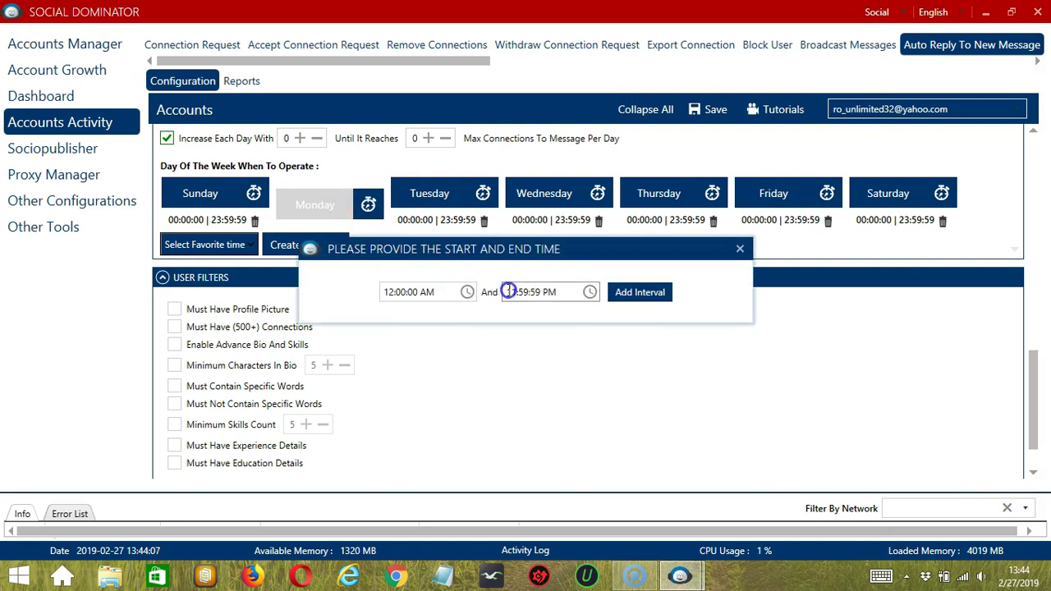
key("Delete")
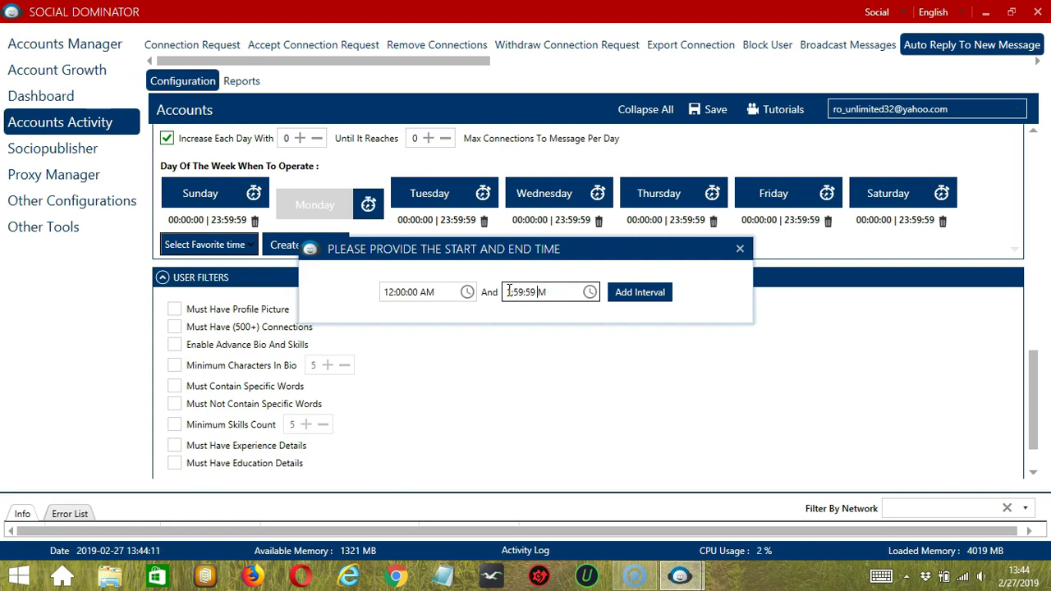
left_click(635, 292)
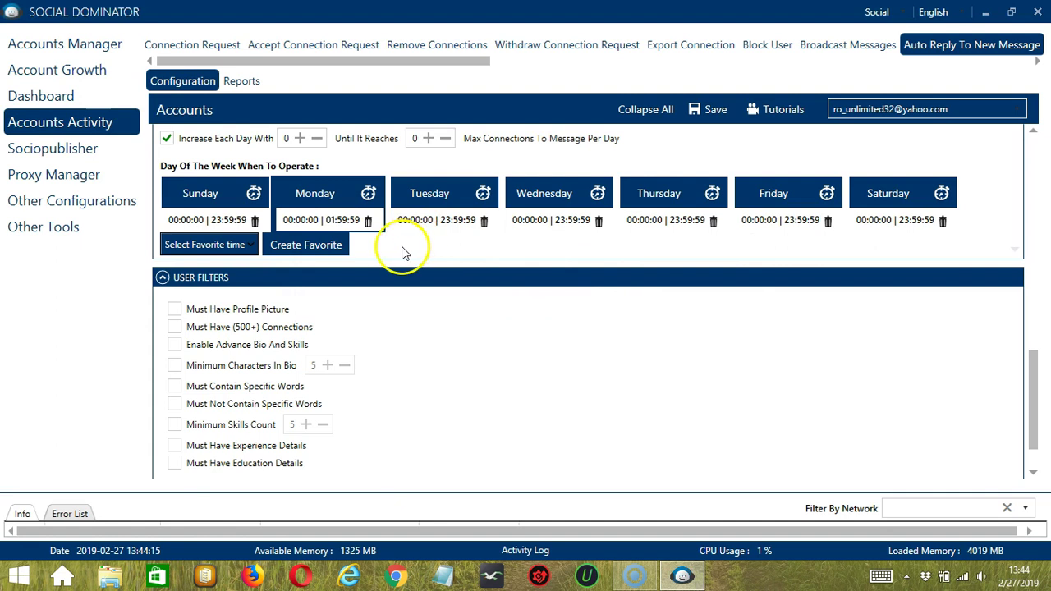
Add a second Monday interval from 02:00:00 to 23:59:59
left_click(348, 205)
left_click(389, 292)
type("2:00:00 AM")
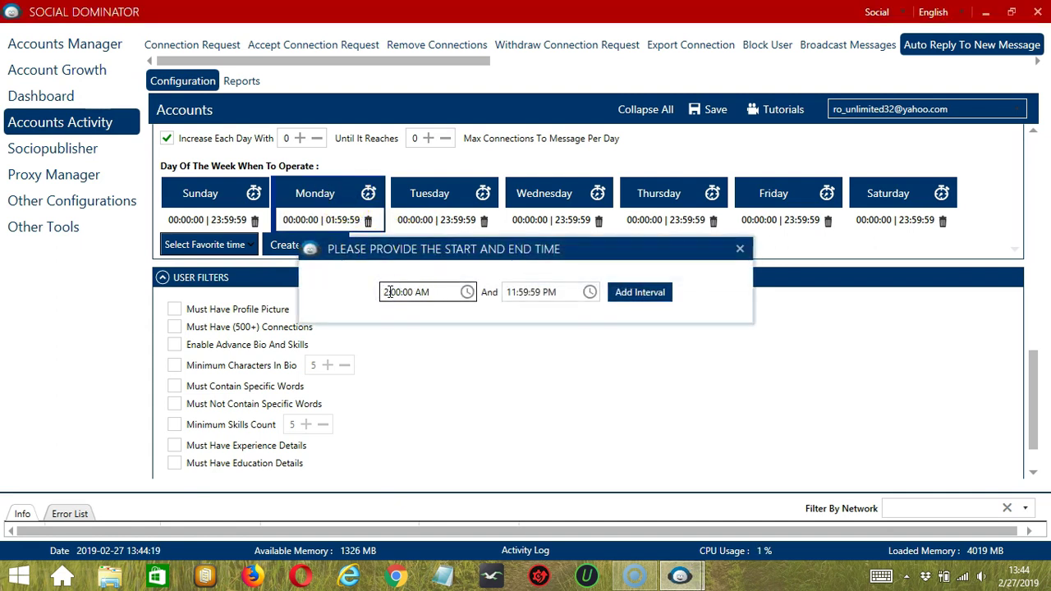
left_click(640, 292)
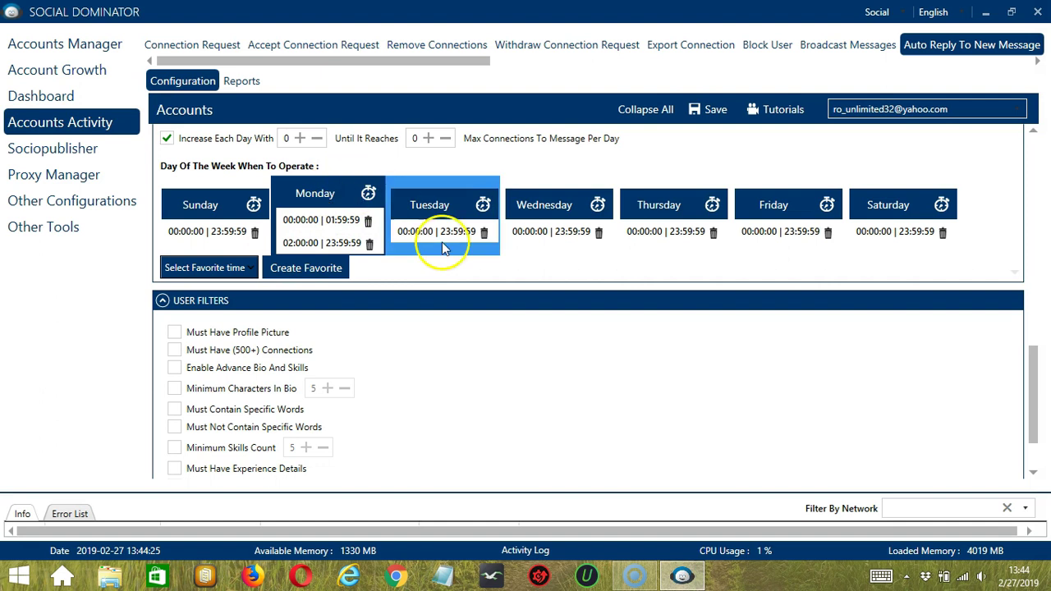
Save the current schedule as a favorite time named 'LinkedIn Reply'
left_click(341, 271)
type("LinkedIn")
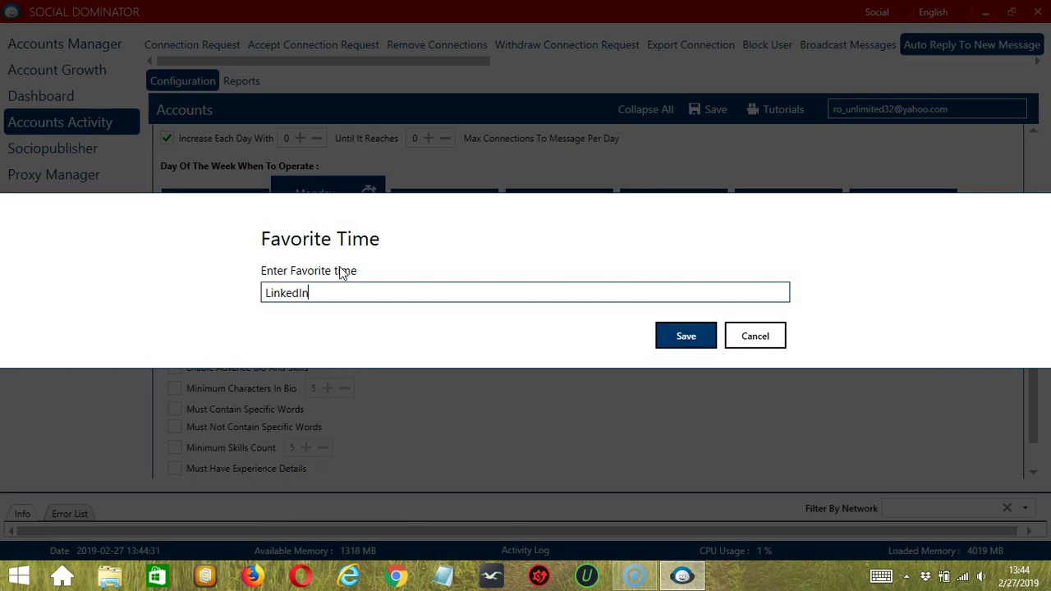
type(" Repk")
key("BackSpace")
type("ly")
left_click(413, 293)
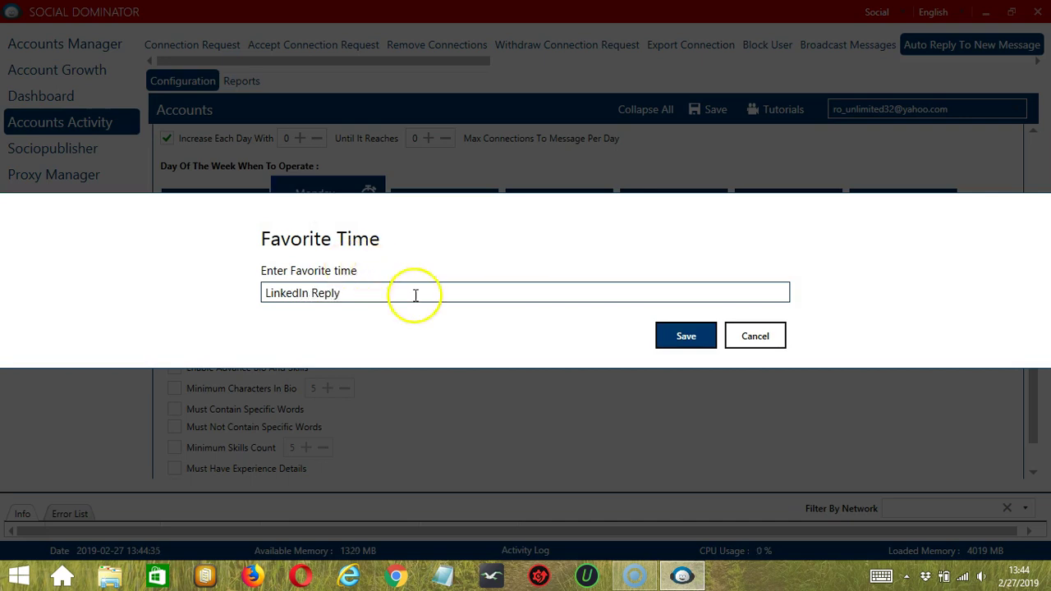
left_click(688, 340)
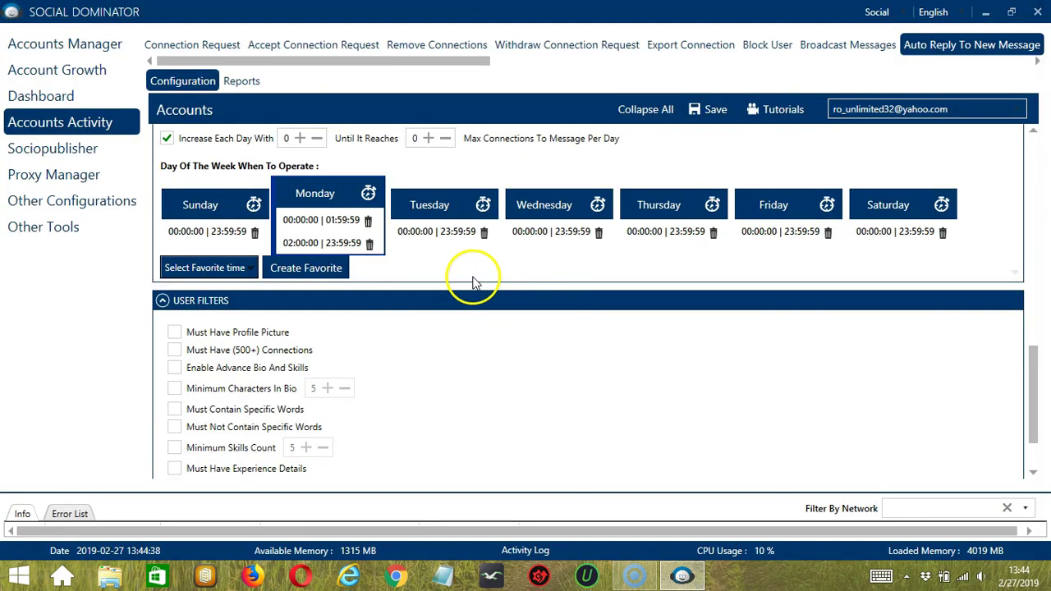
Apply the LinkedIn Reply favorite time from the Select Favorite time list
left_click(244, 268)
scroll(180, 428, "down", 5)
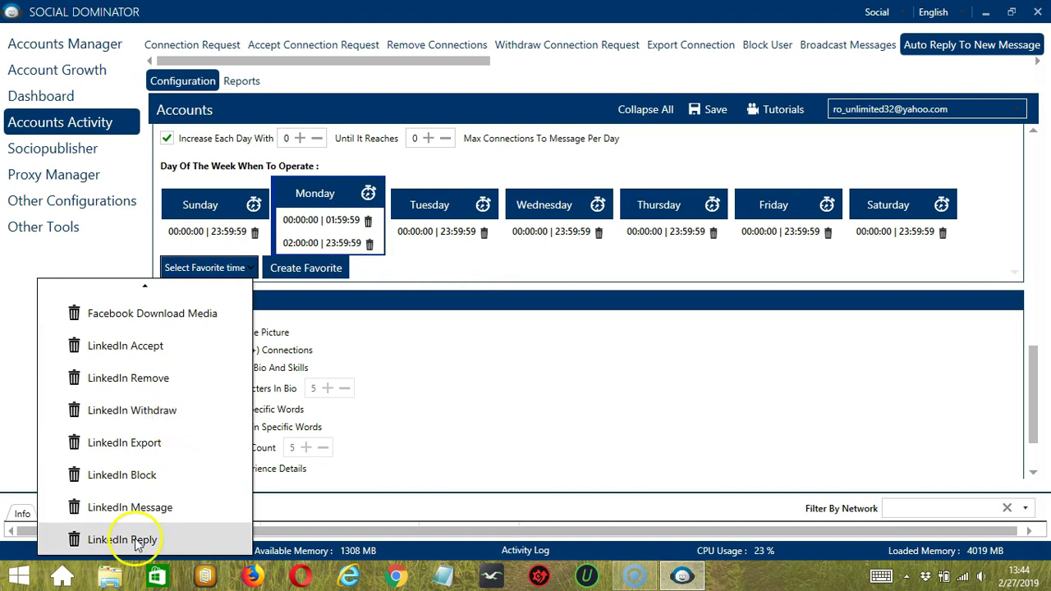
left_click(136, 539)
scroll(647, 340, "down", 2)
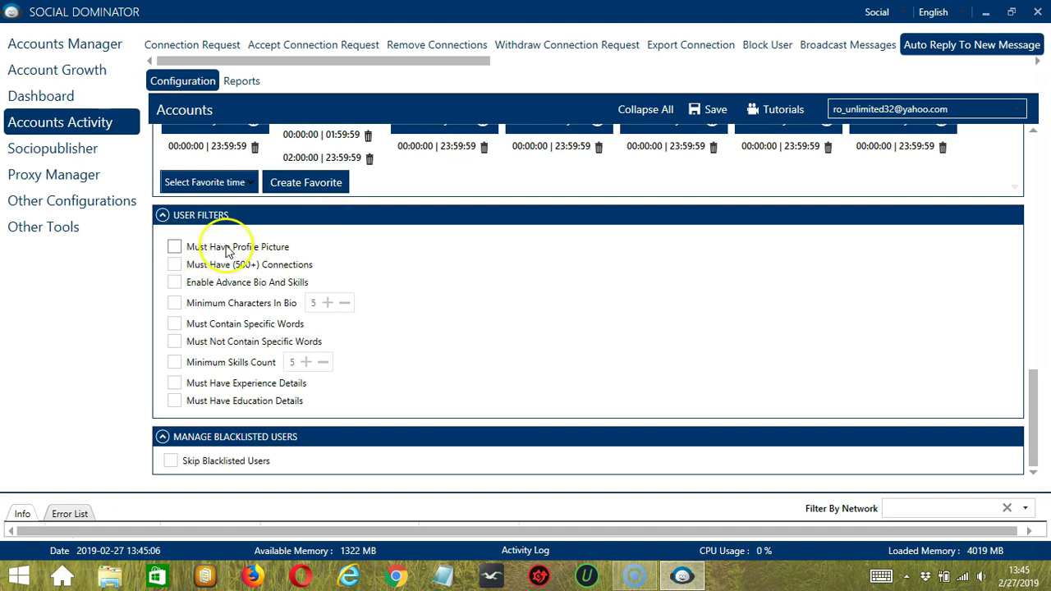
Require users to have a profile picture, 500+ connections and a minimum bio length of 5 characters
left_click(174, 250)
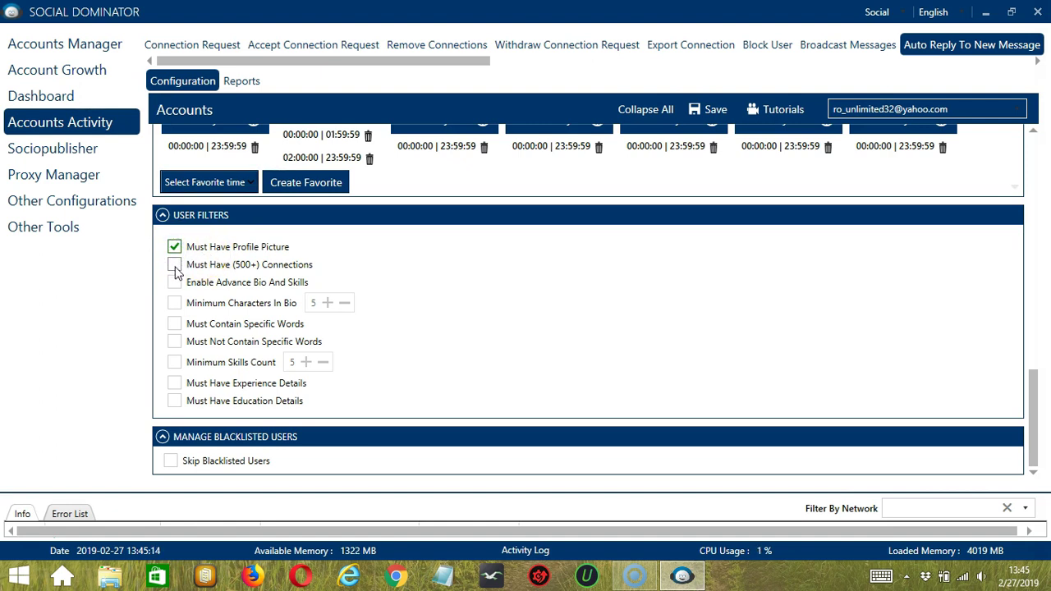
left_click(174, 266)
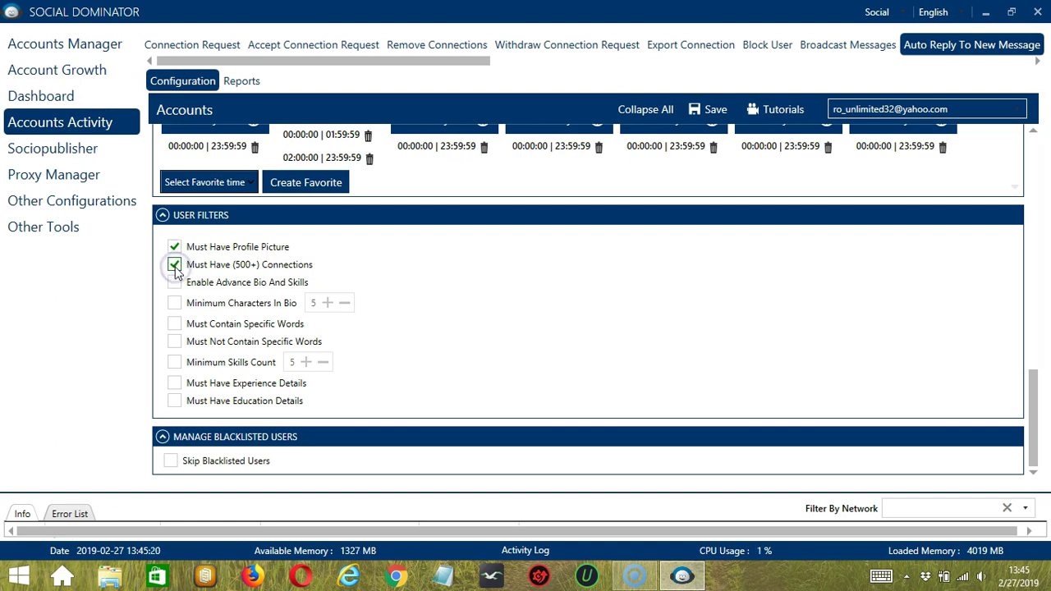
left_click(174, 283)
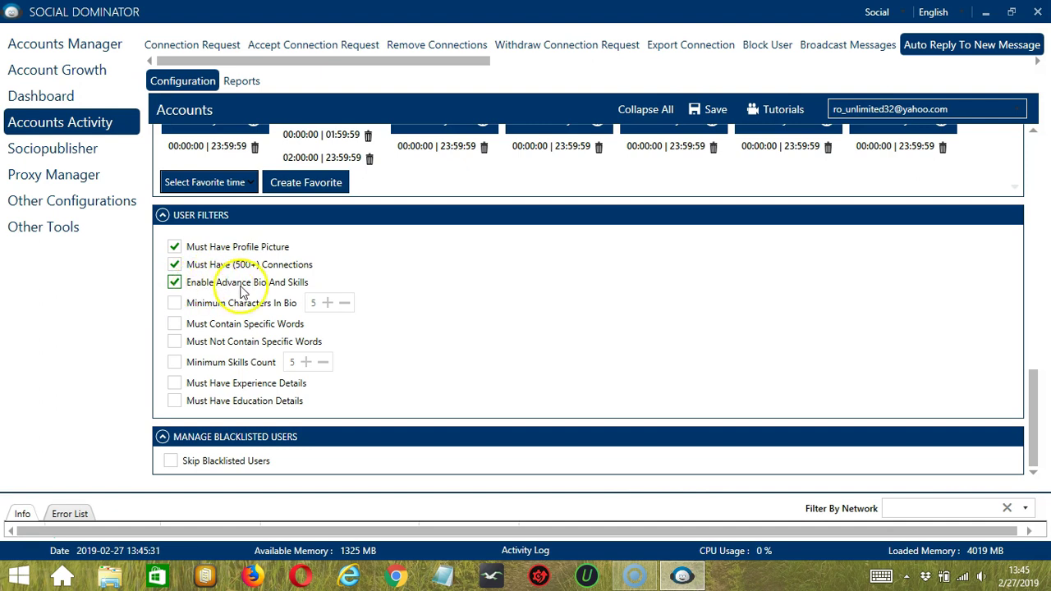
left_click(175, 305)
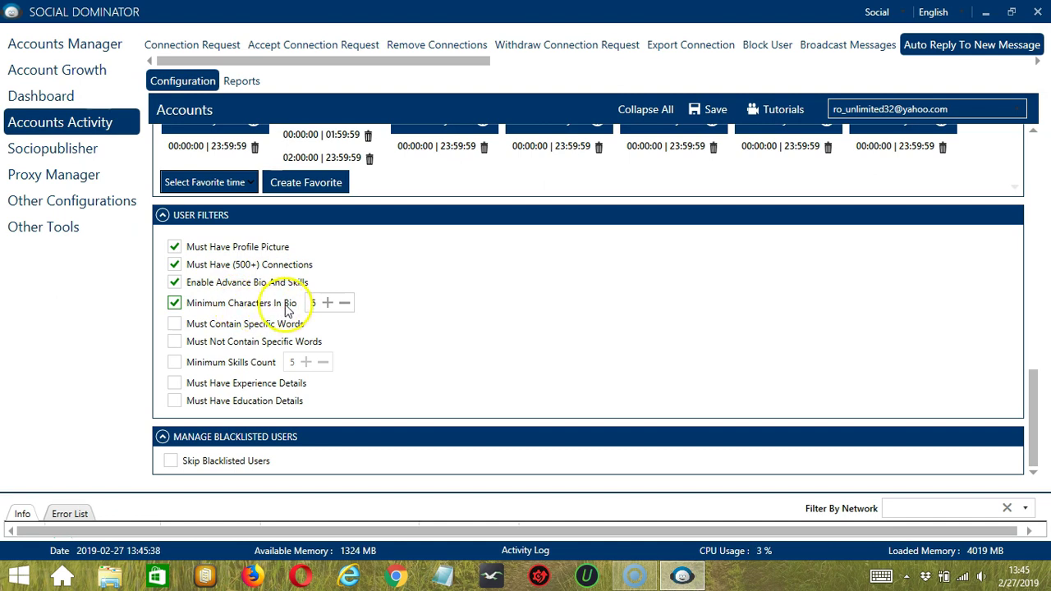
Try required bio words 'expe' and excluded words 'fresh graduate', then turn both filters off
left_click(174, 324)
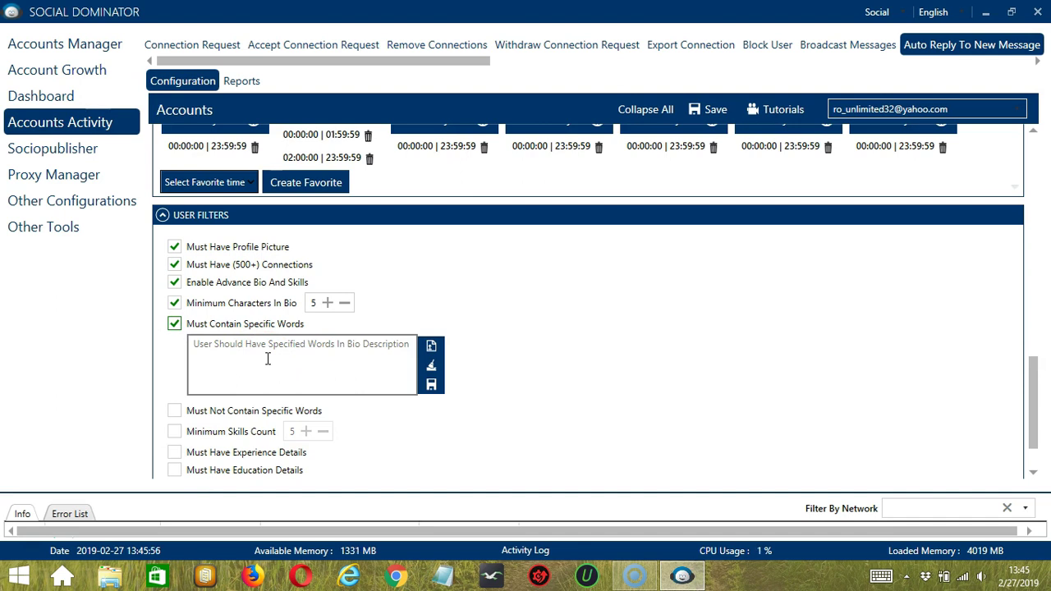
left_click(246, 356)
type("expert")
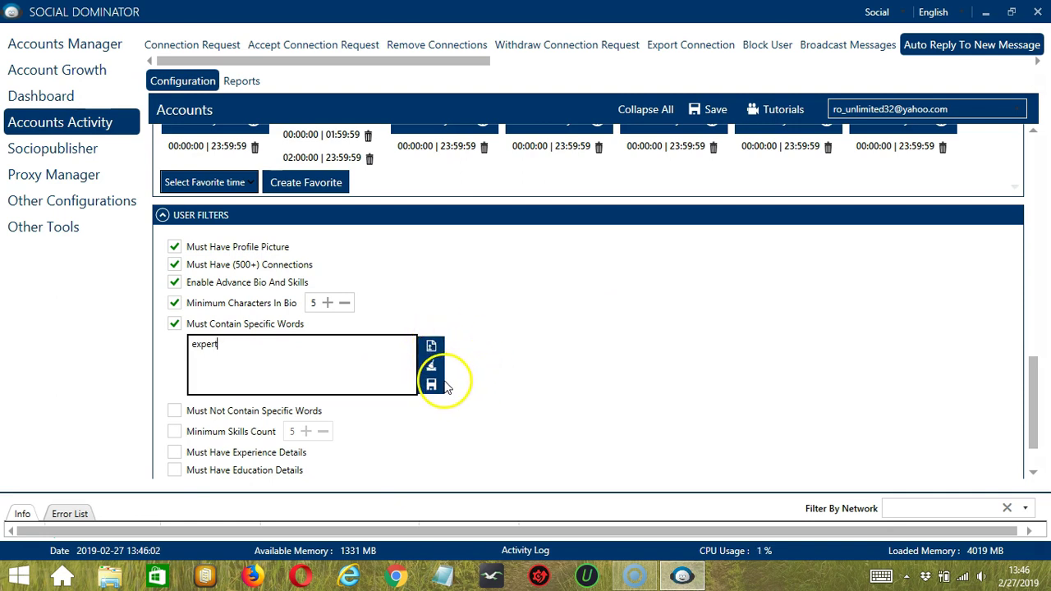
left_click(174, 324)
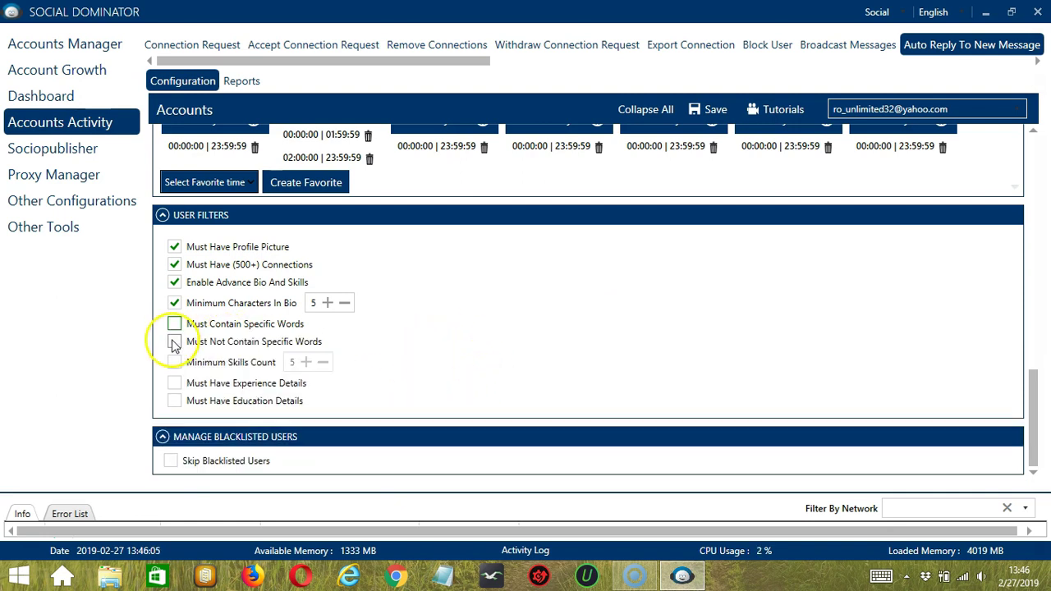
left_click(174, 342)
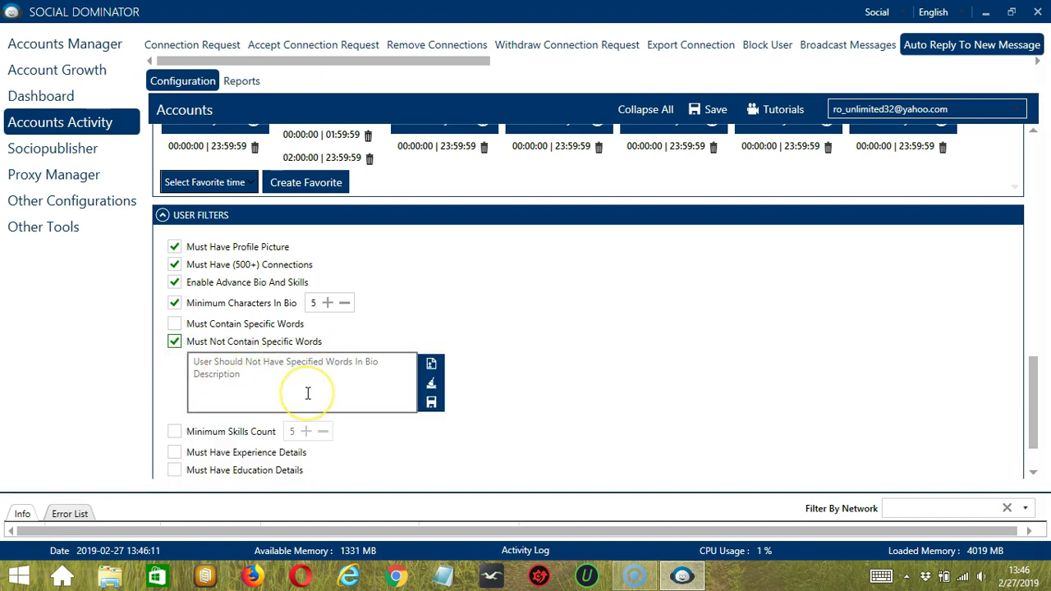
left_click(257, 384)
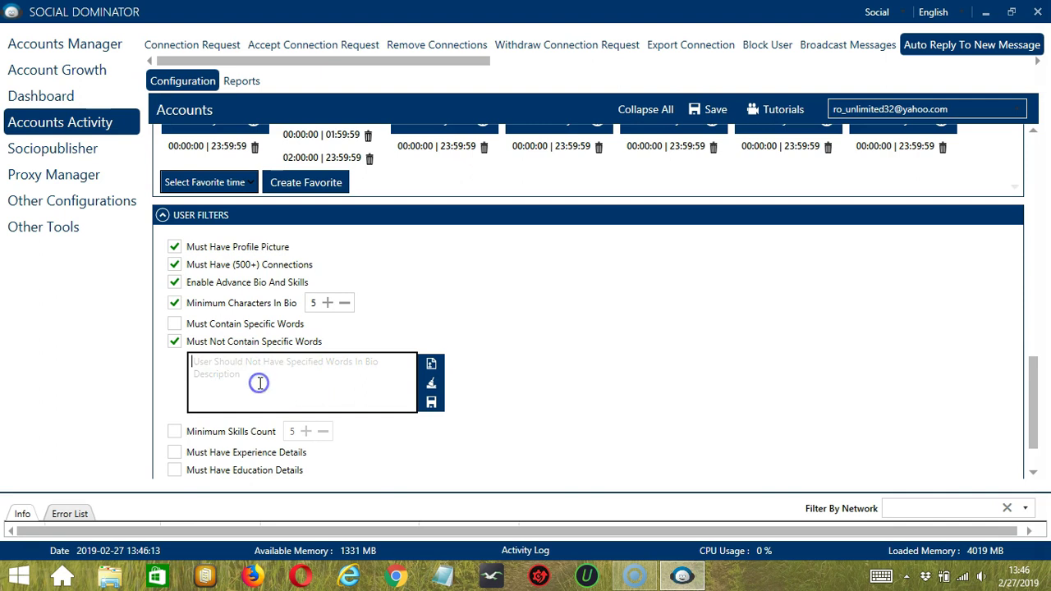
type("fresh graduate")
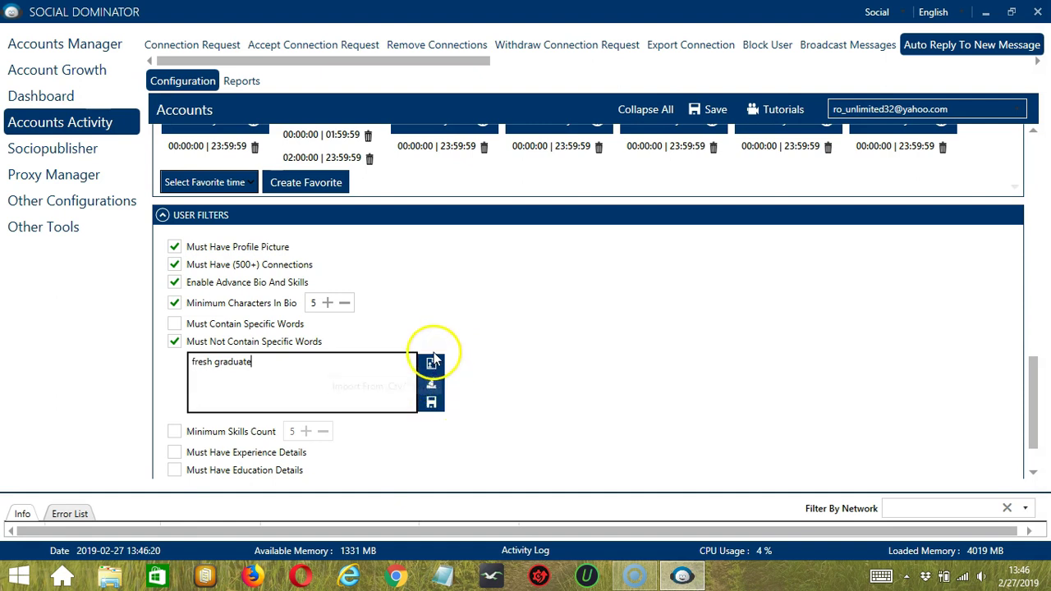
left_click(174, 341)
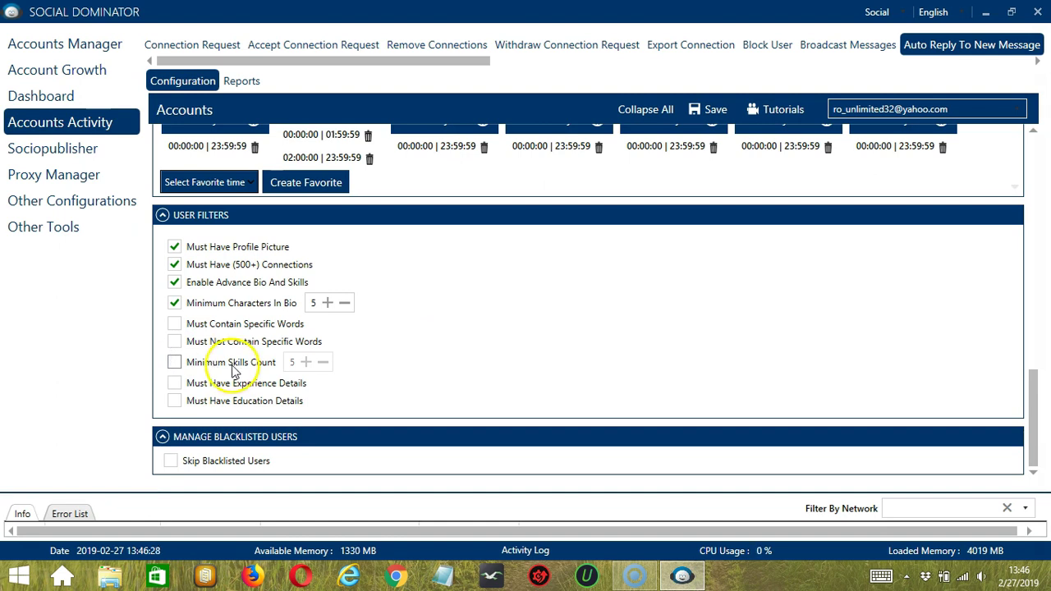
Require a minimum of 5 skills plus experience and education details
left_click(174, 365)
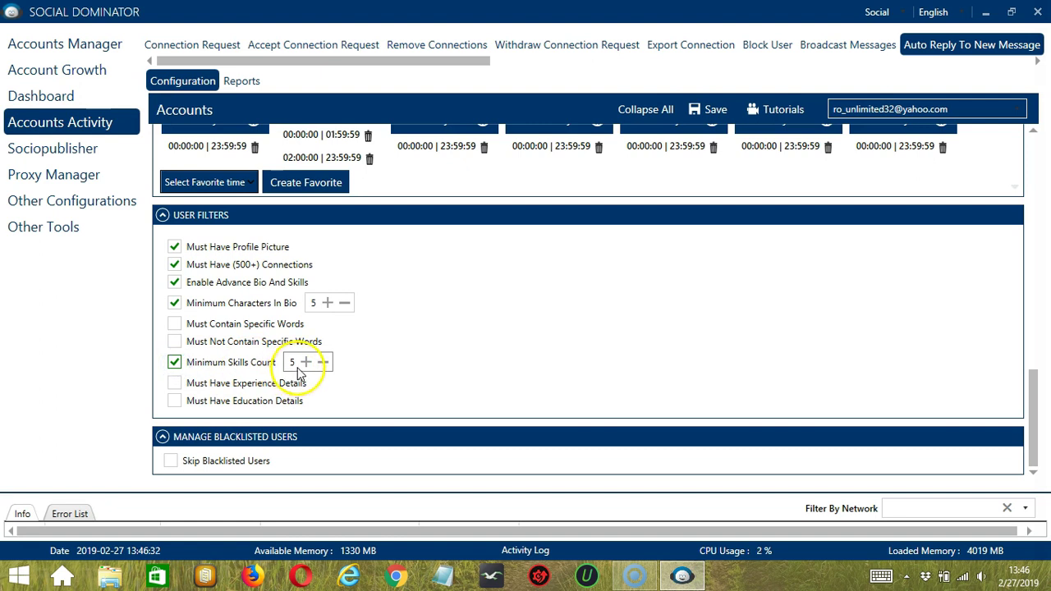
left_click(174, 384)
left_click(174, 400)
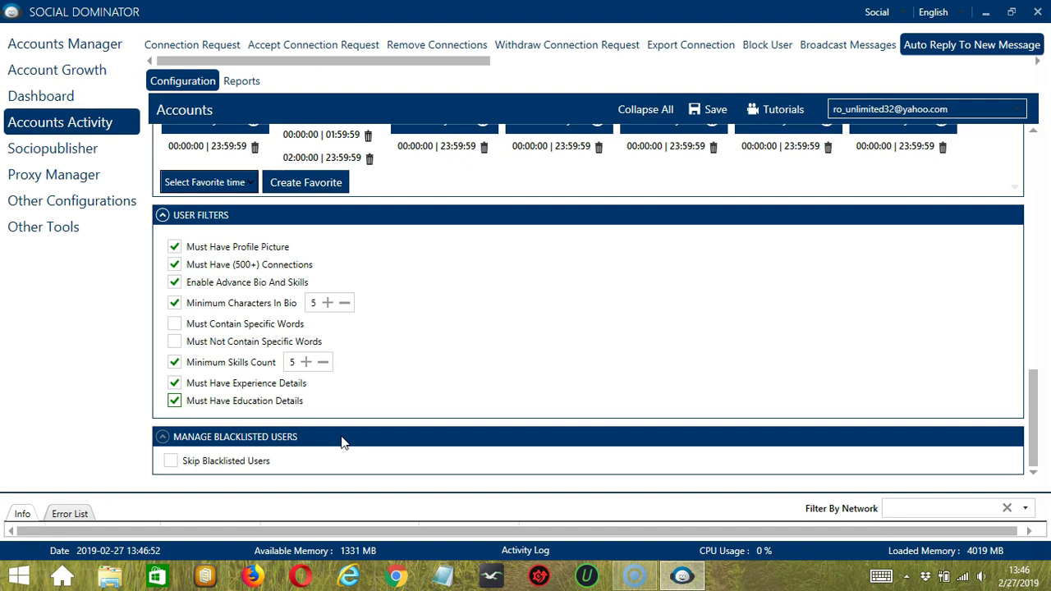
Enable Skip Blacklisted Users using only the Private Blacklist
left_click(171, 461)
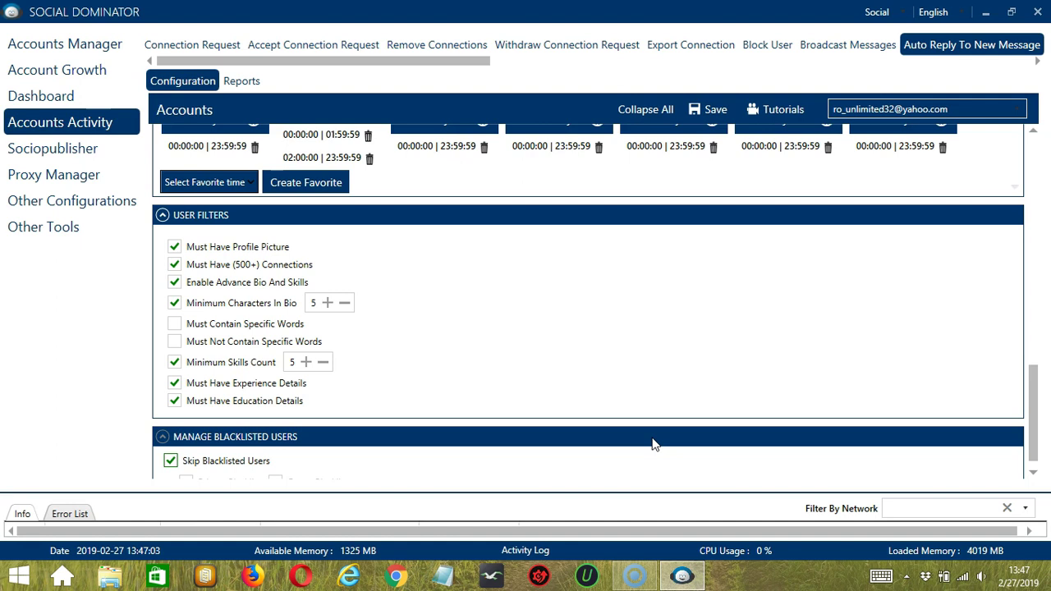
scroll(1008, 469, "down", 1)
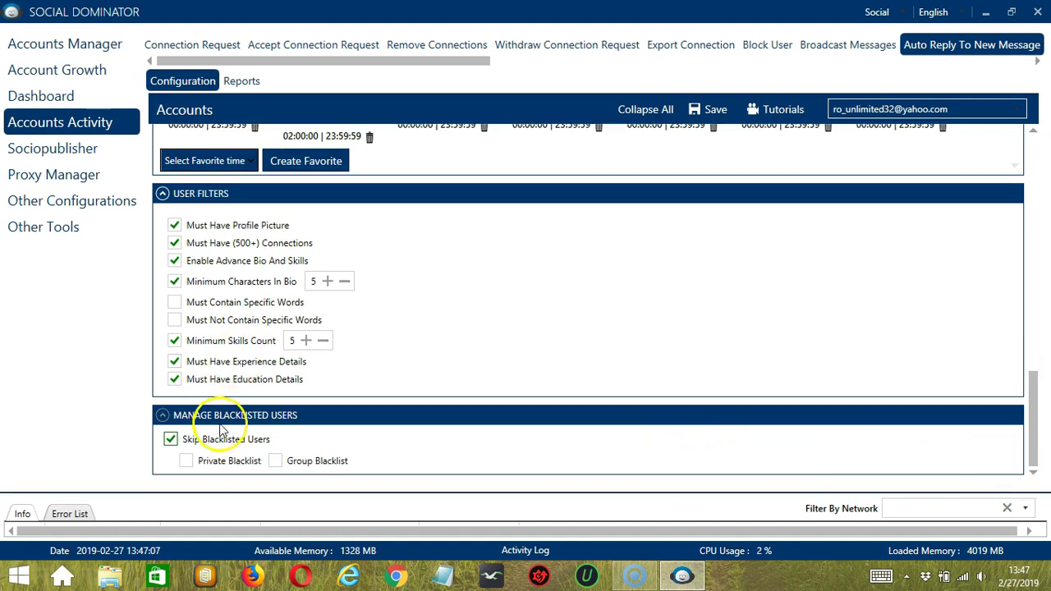
left_click(230, 463)
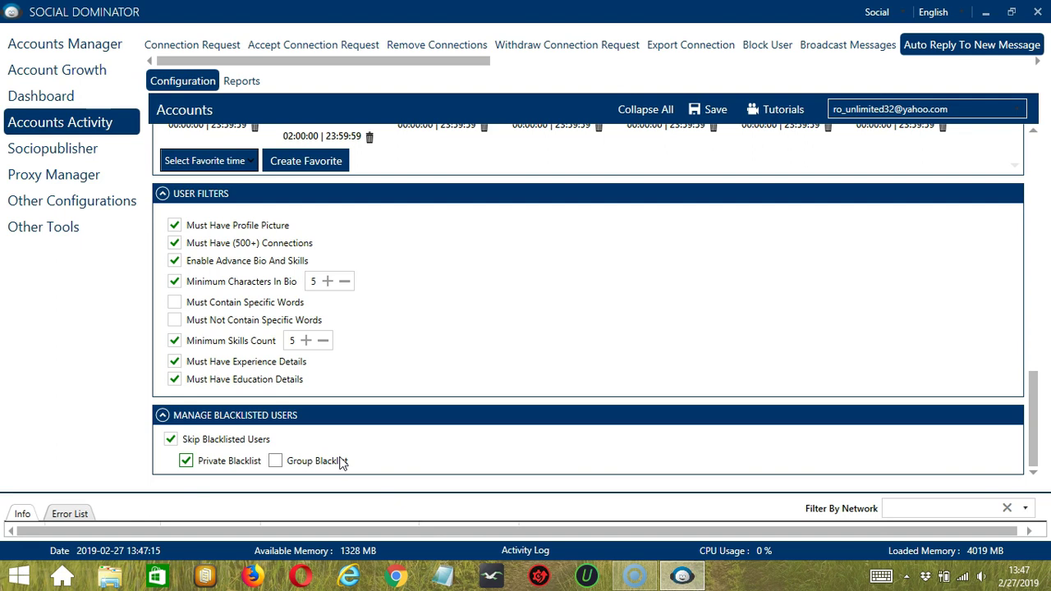
left_click(367, 461)
Save the auto-reply configuration, confirm the success message, and switch its Status to Active
left_click(1032, 145)
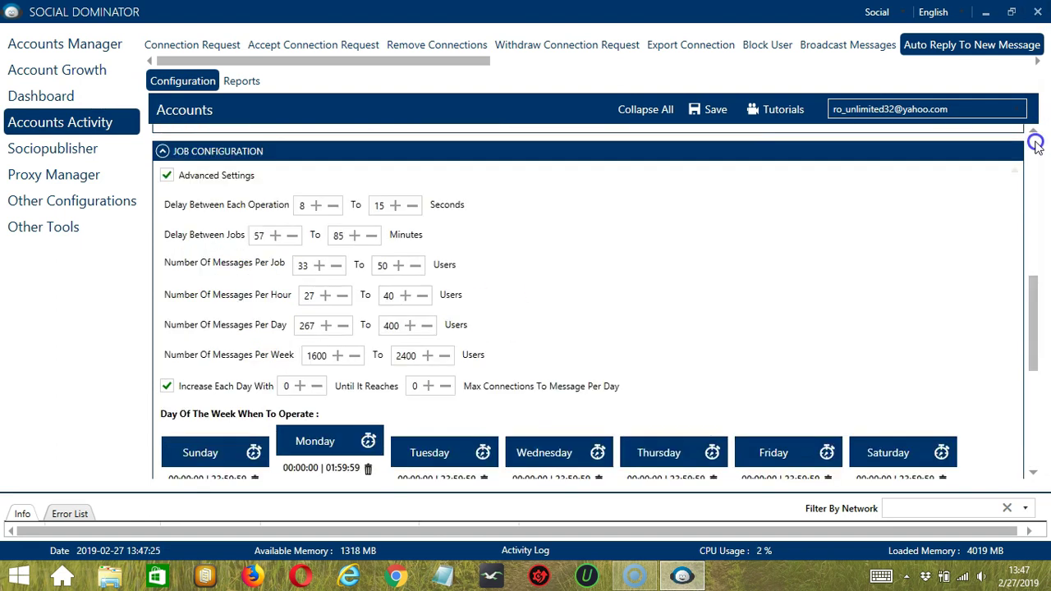
left_click(788, 247)
left_click(706, 110)
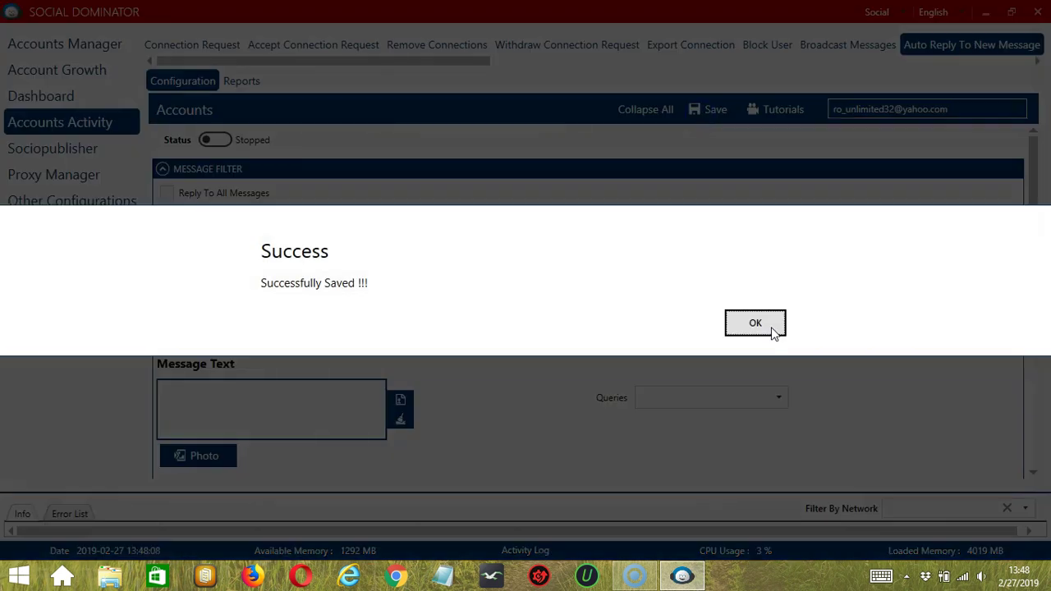
left_click(754, 323)
left_click(213, 139)
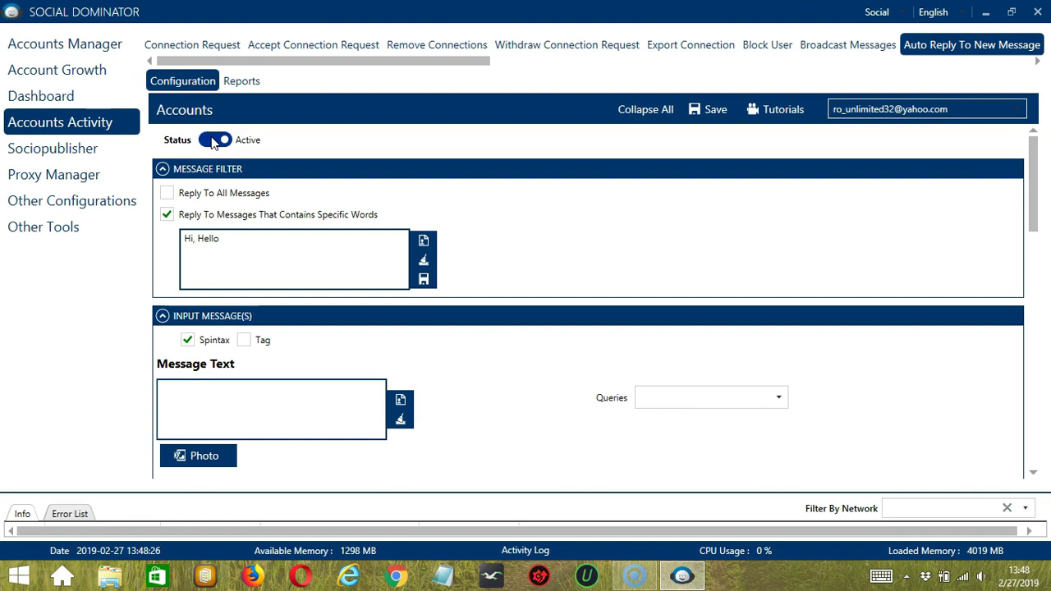
Go to LinkedIn's Messenger > Auto Reply To New Message setup in LinkedIn Dominator
left_click(904, 13)
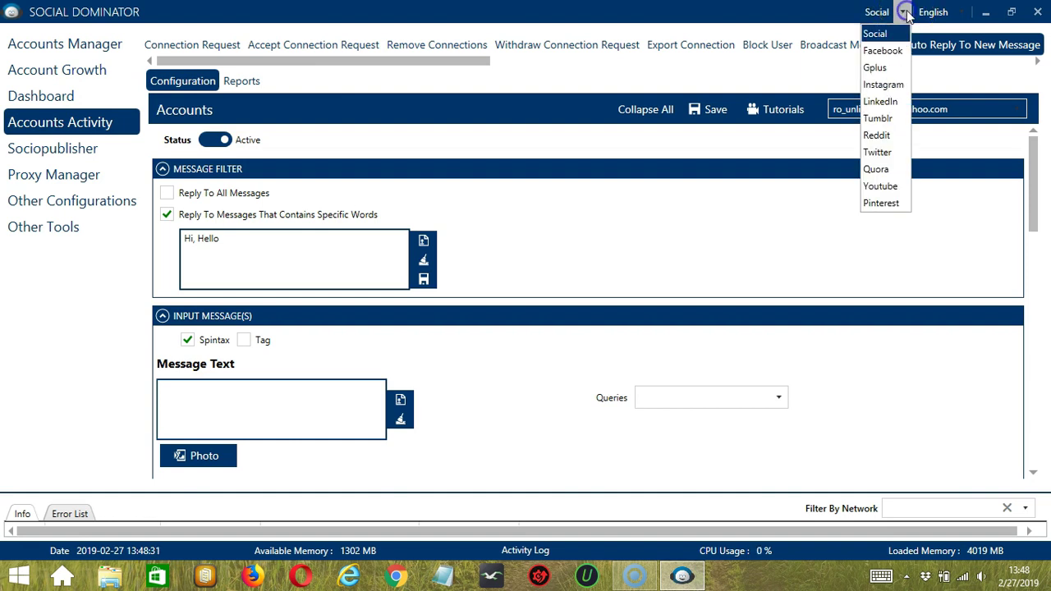
left_click(879, 104)
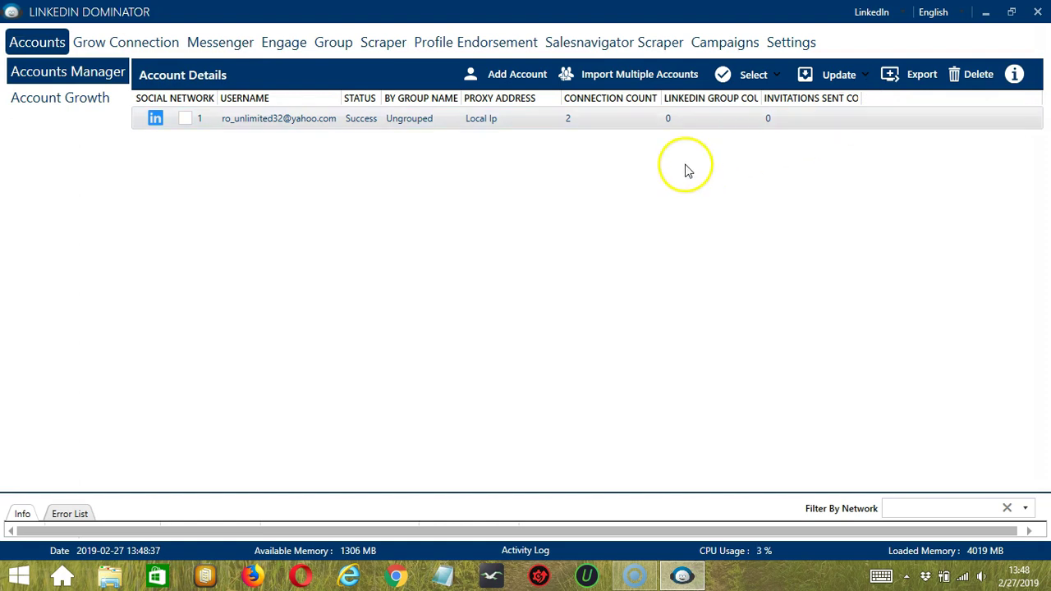
left_click(219, 48)
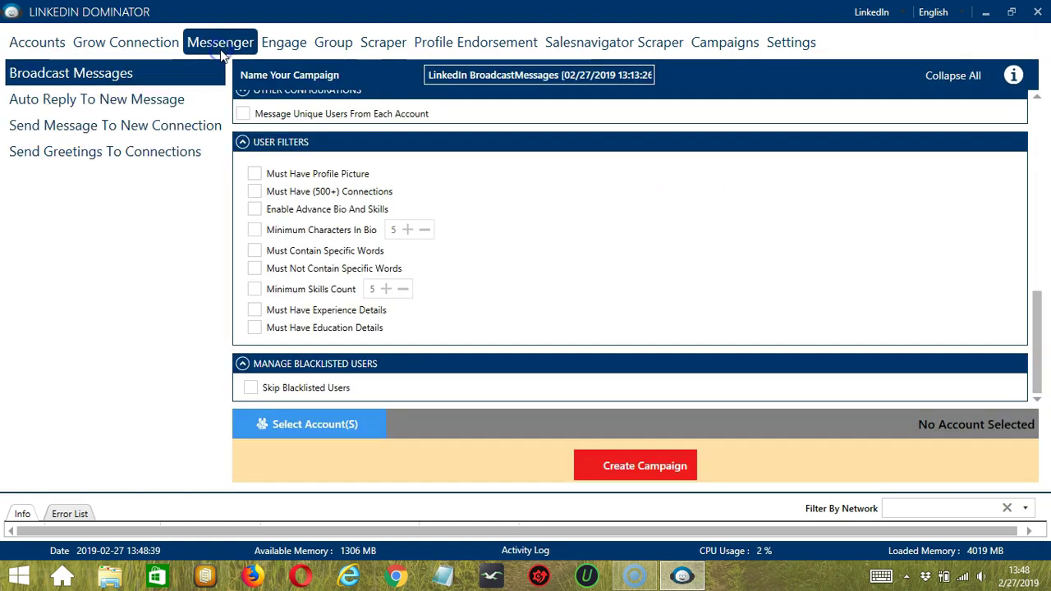
left_click(142, 105)
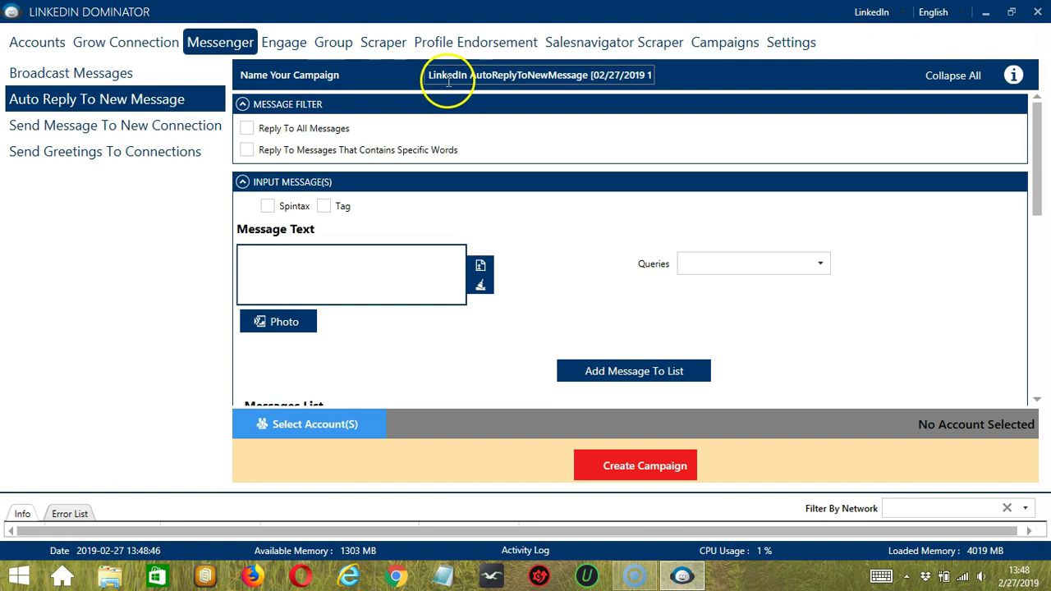
Tick Reply To All Messages and add the reply 'Hi' under that query to the messages list
left_click(547, 75)
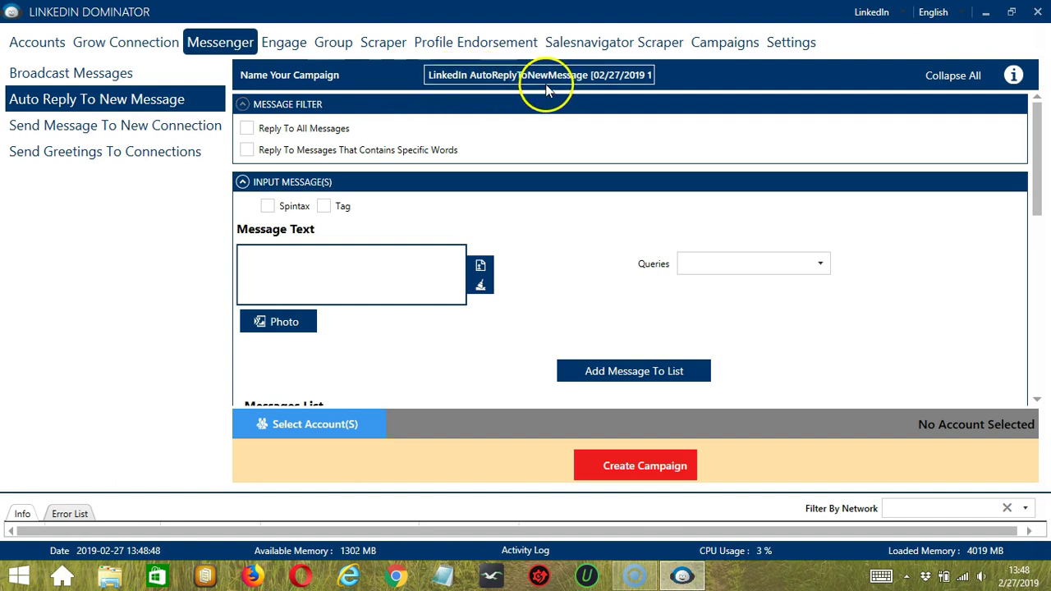
left_click(329, 129)
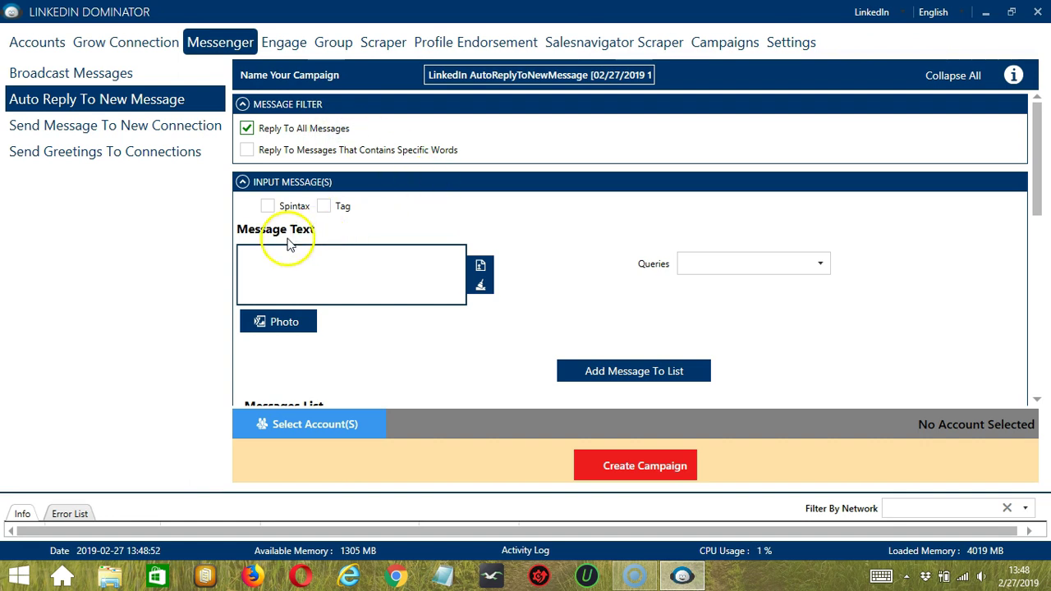
left_click(301, 261)
type("Hi")
left_click(793, 265)
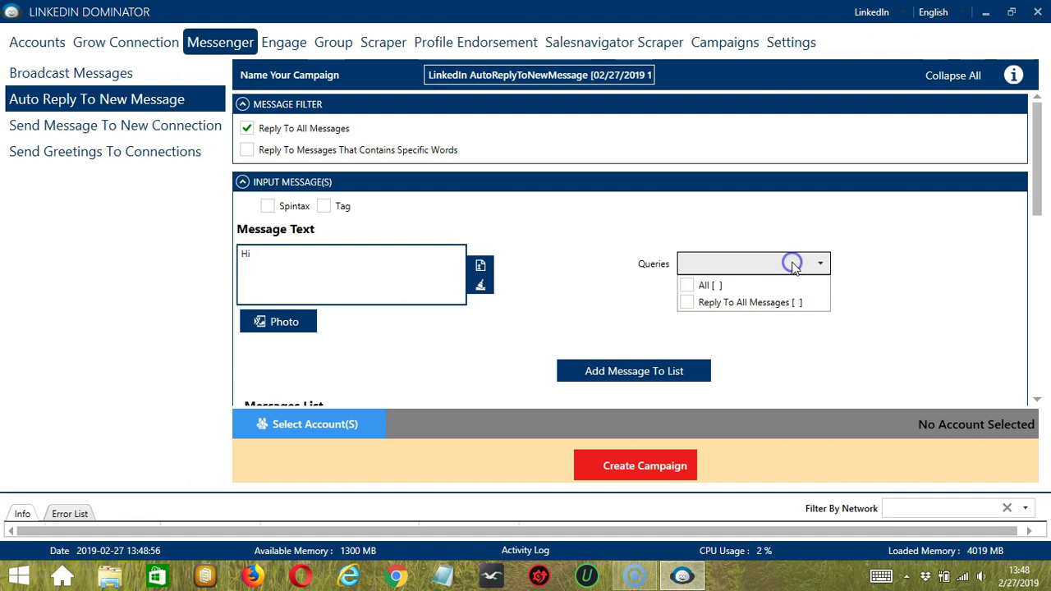
left_click(739, 301)
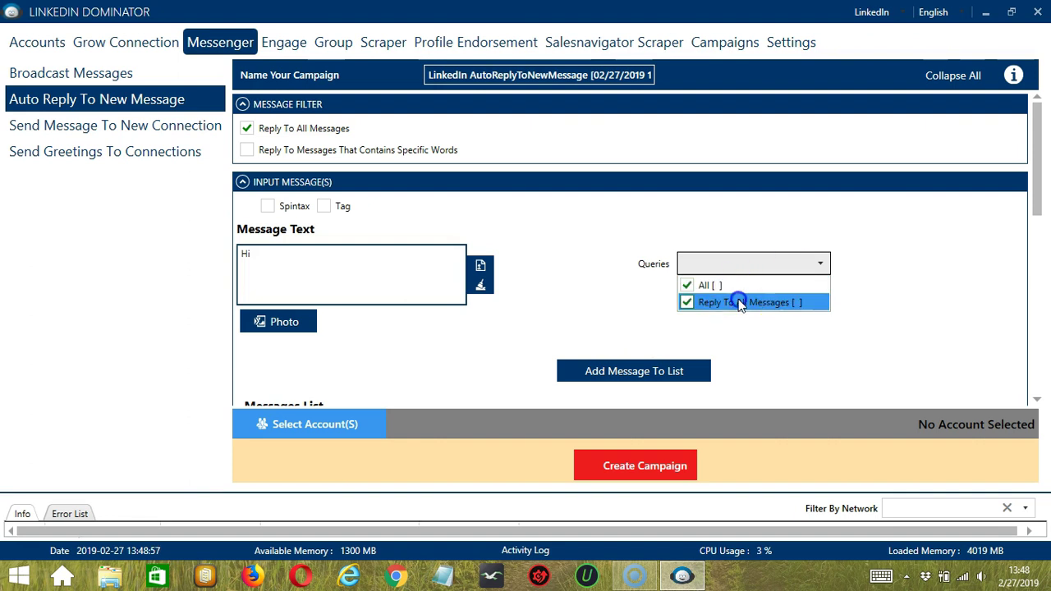
left_click(709, 371)
scroll(1031, 402, "down", 2)
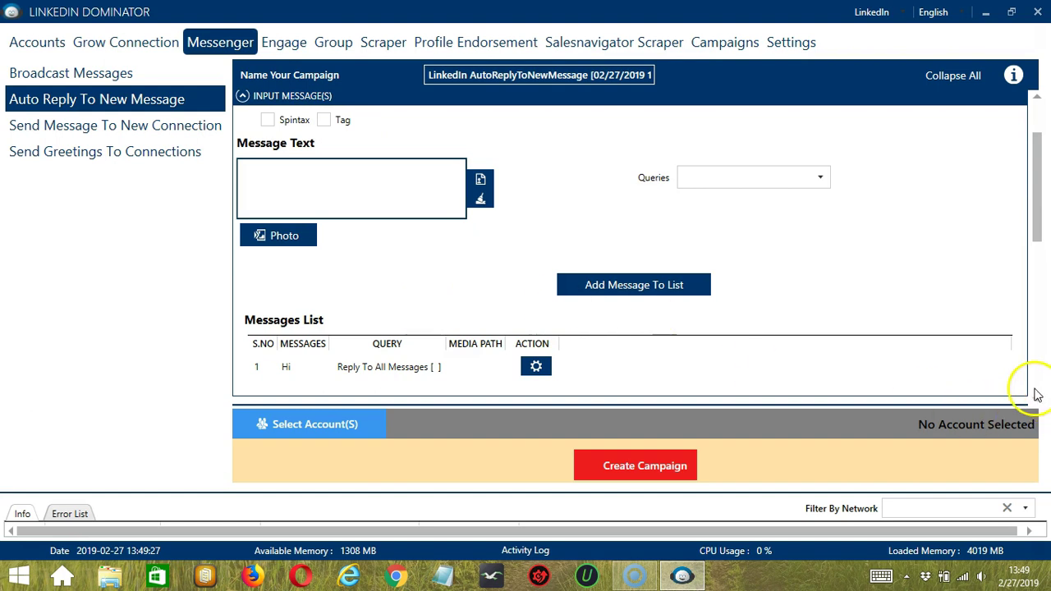
Require profile picture, 500+ connections, experience details and education details in the Must Have filters
scroll(1032, 392, "down", 3)
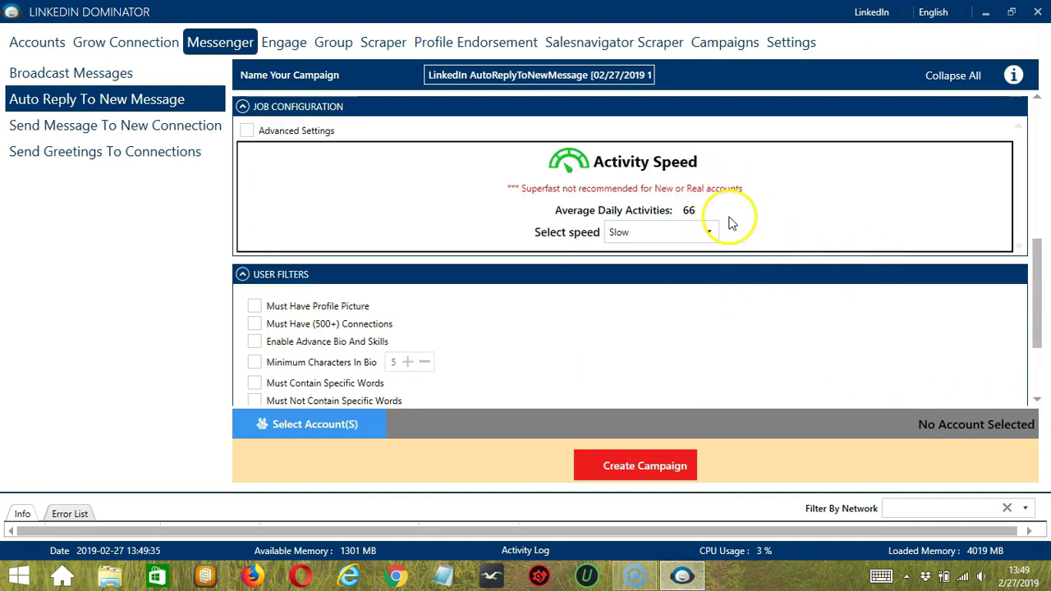
scroll(1032, 375, "down", 2)
left_click(406, 201)
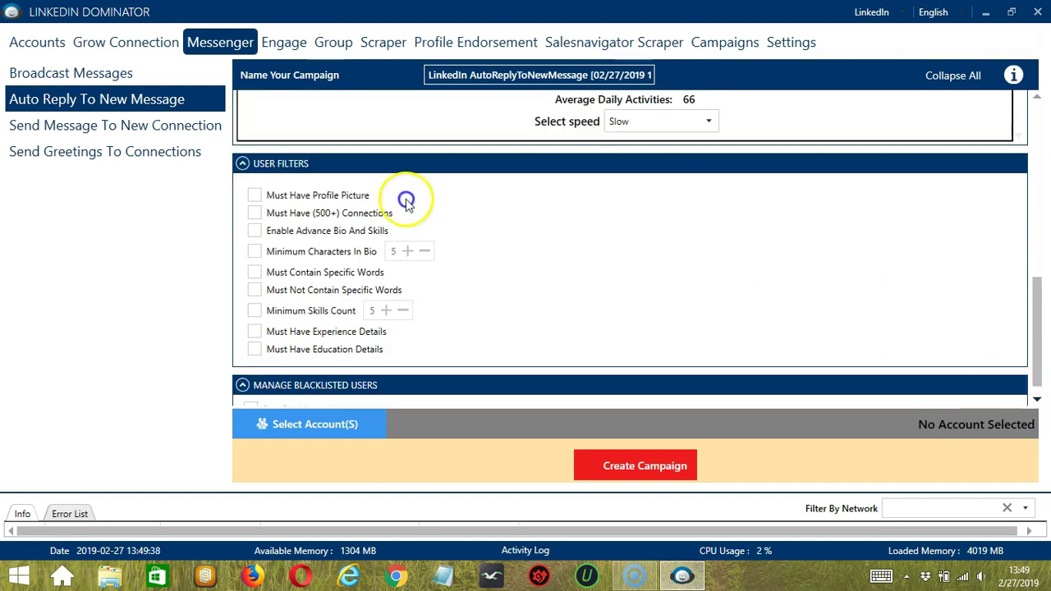
left_click(319, 194)
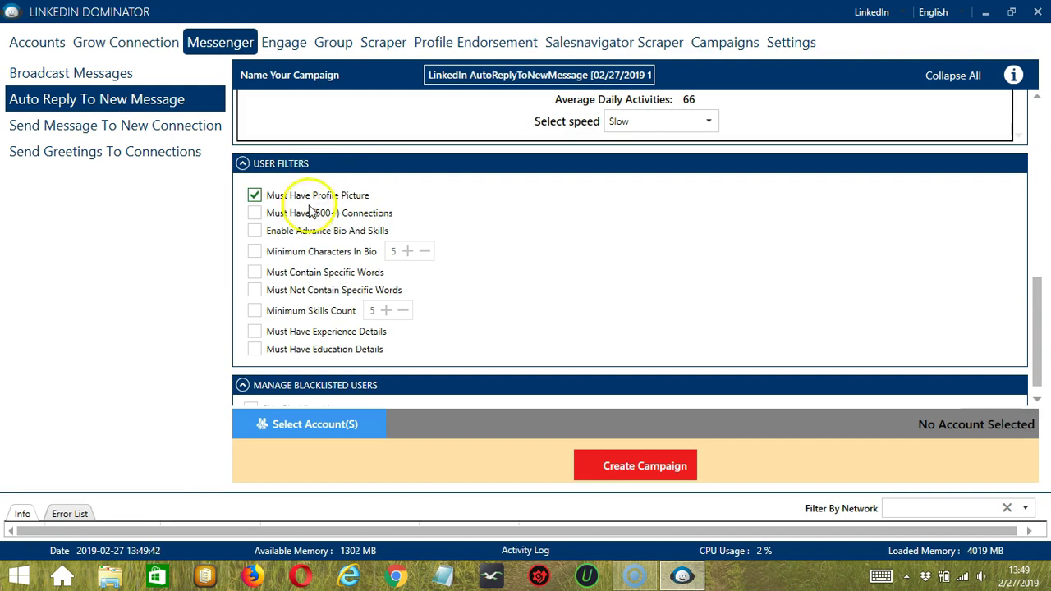
left_click(307, 212)
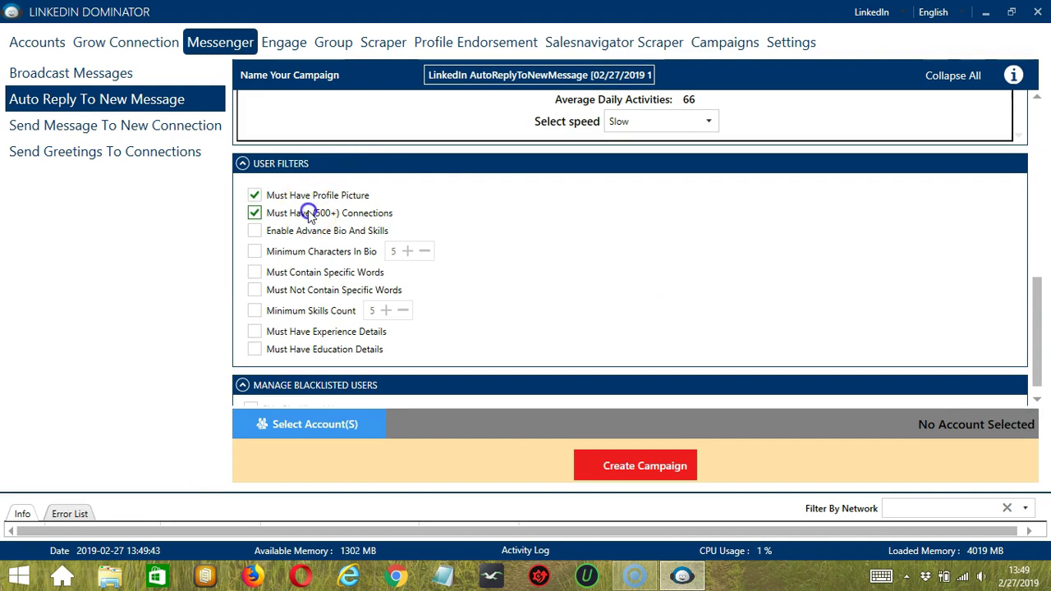
left_click(318, 332)
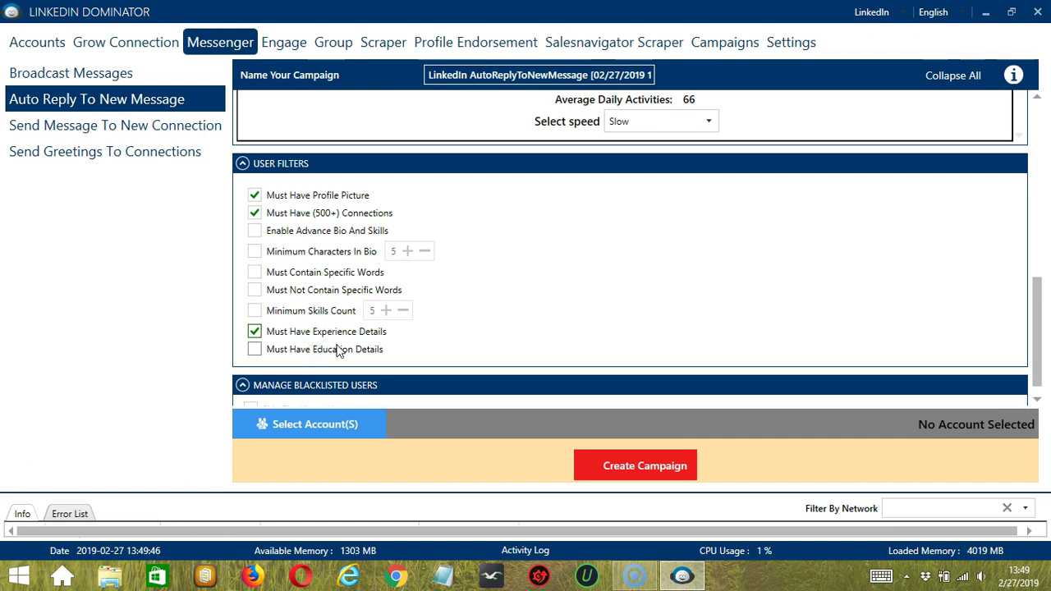
left_click(340, 348)
Skip blacklisted users using the Private Blacklist, then bring up the account selection
left_click(1040, 393)
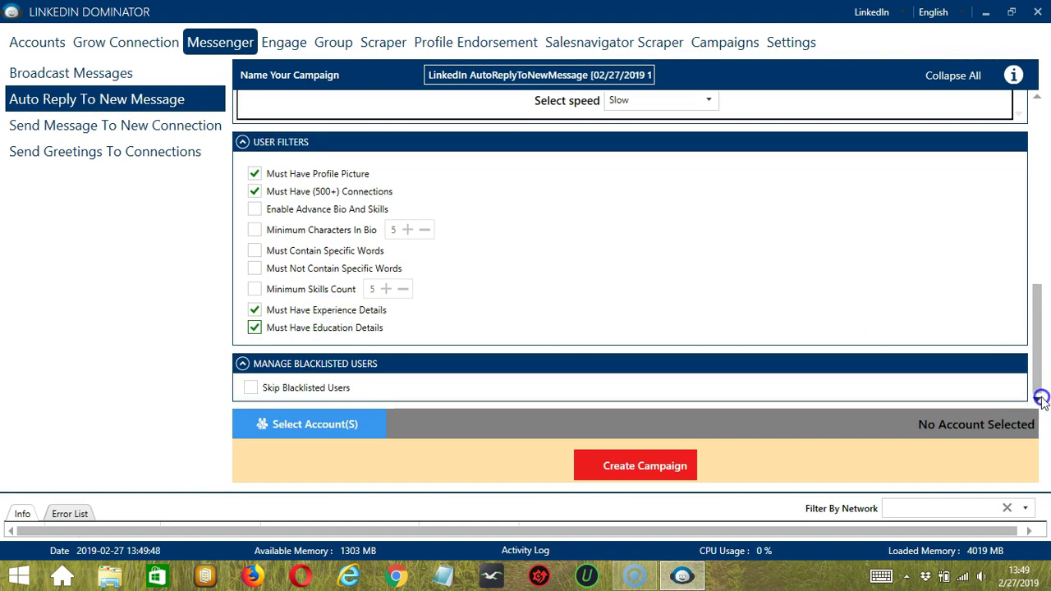
left_click(282, 395)
left_click(1037, 397)
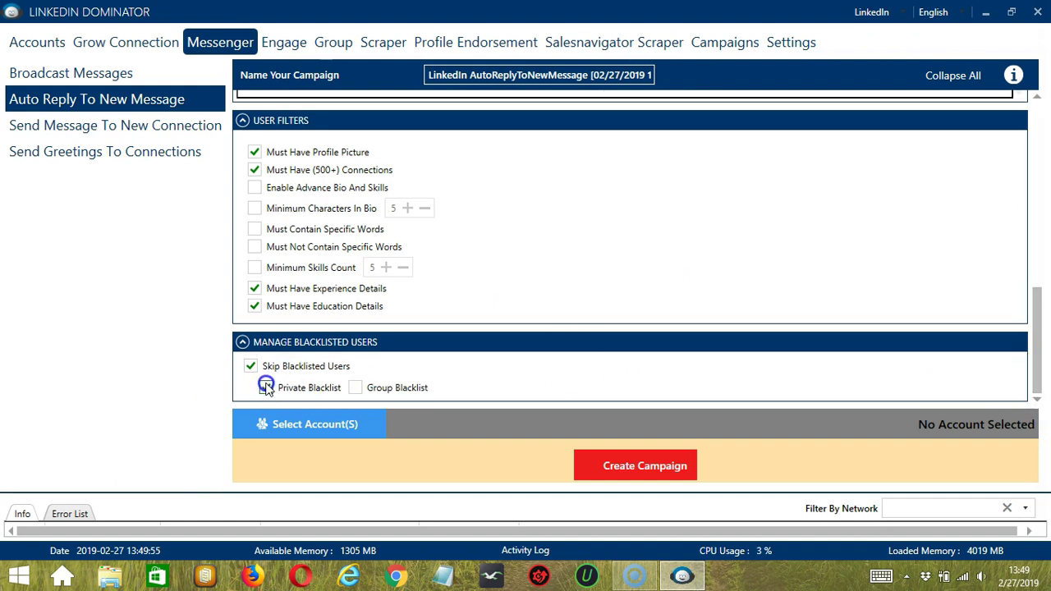
left_click(266, 388)
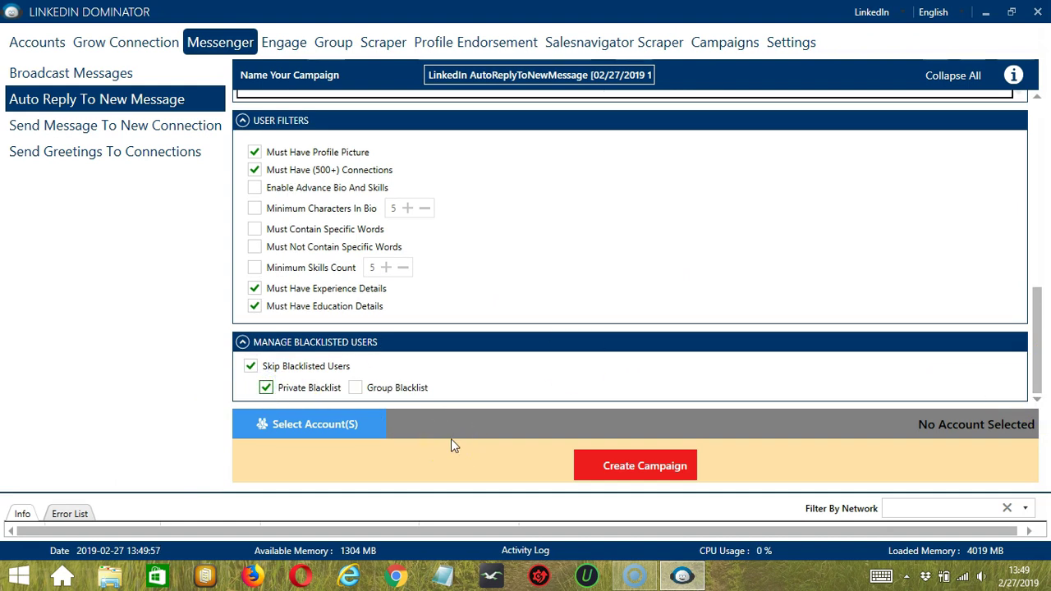
left_click(372, 425)
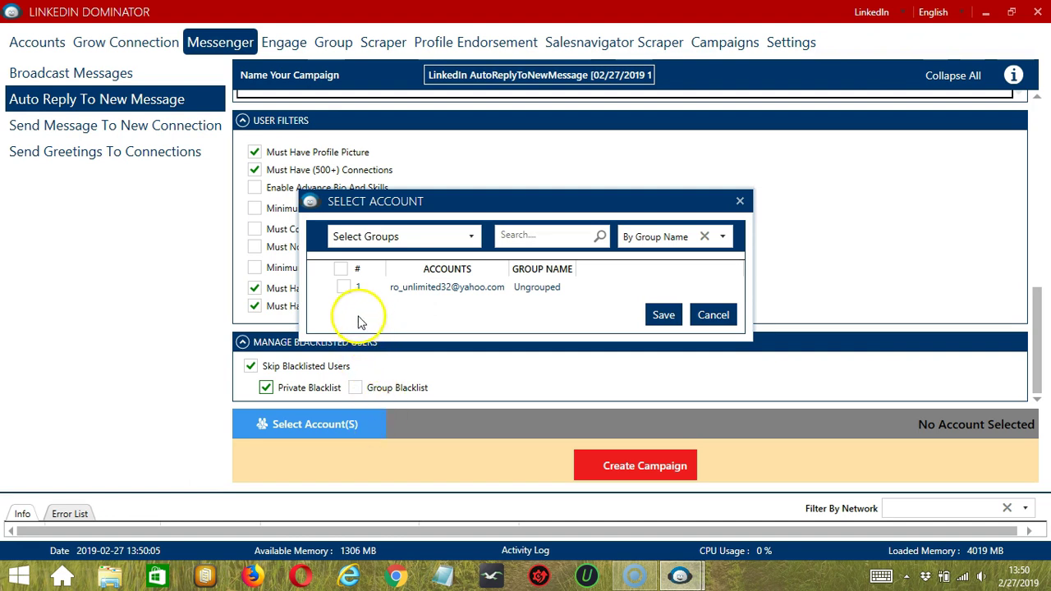
Assign the account and create the campaign, overriding the account's existing settings
left_click(345, 289)
left_click(663, 315)
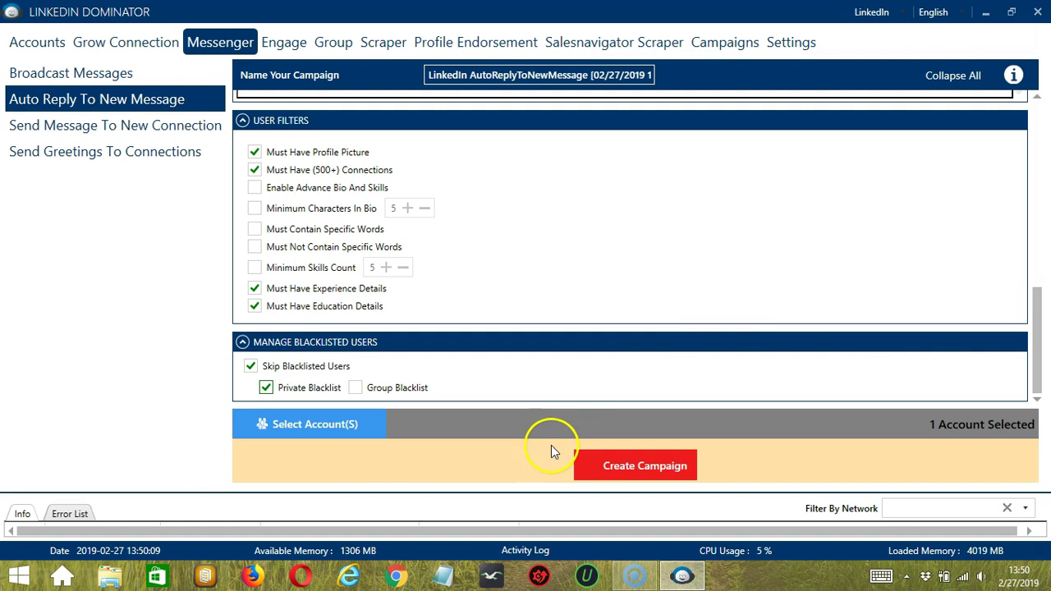
left_click(579, 461)
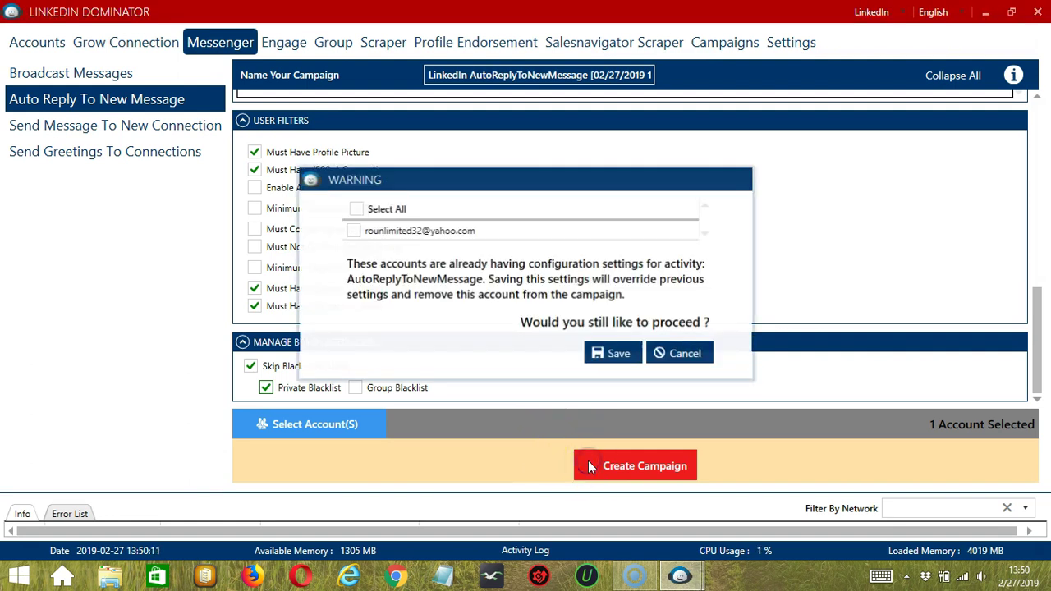
left_click(352, 231)
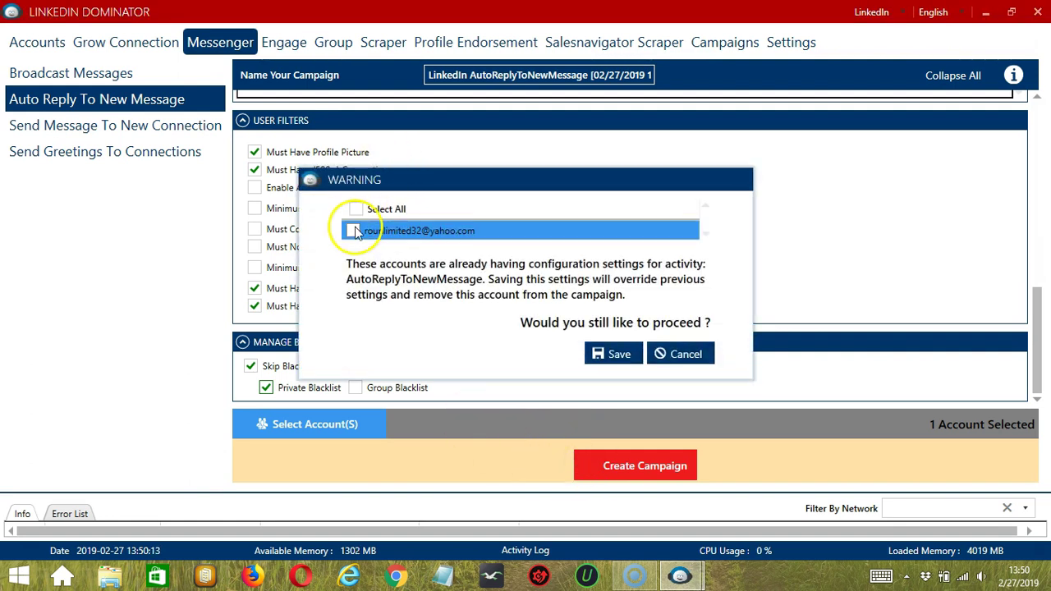
left_click(352, 231)
left_click(628, 353)
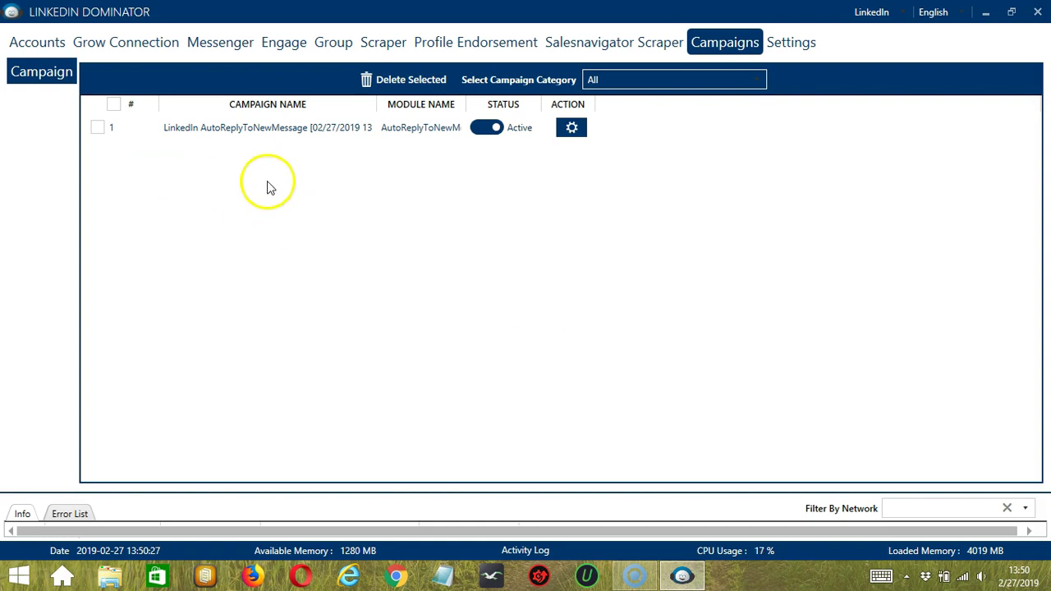
Pause the new LinkedIn AutoReplyToNewMessage campaign in the Campaigns list
left_click(484, 133)
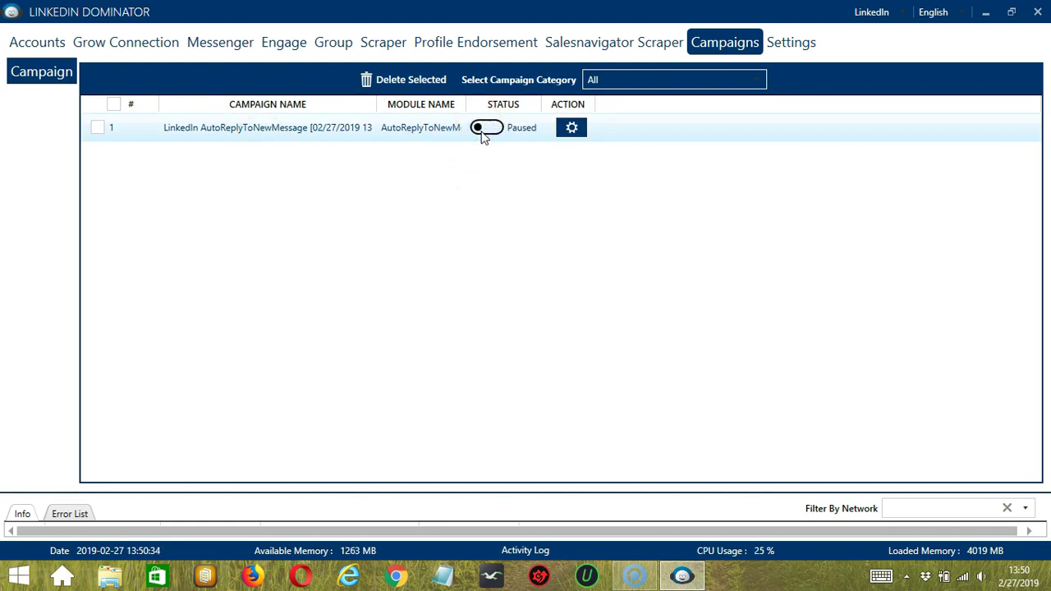
left_click(585, 128)
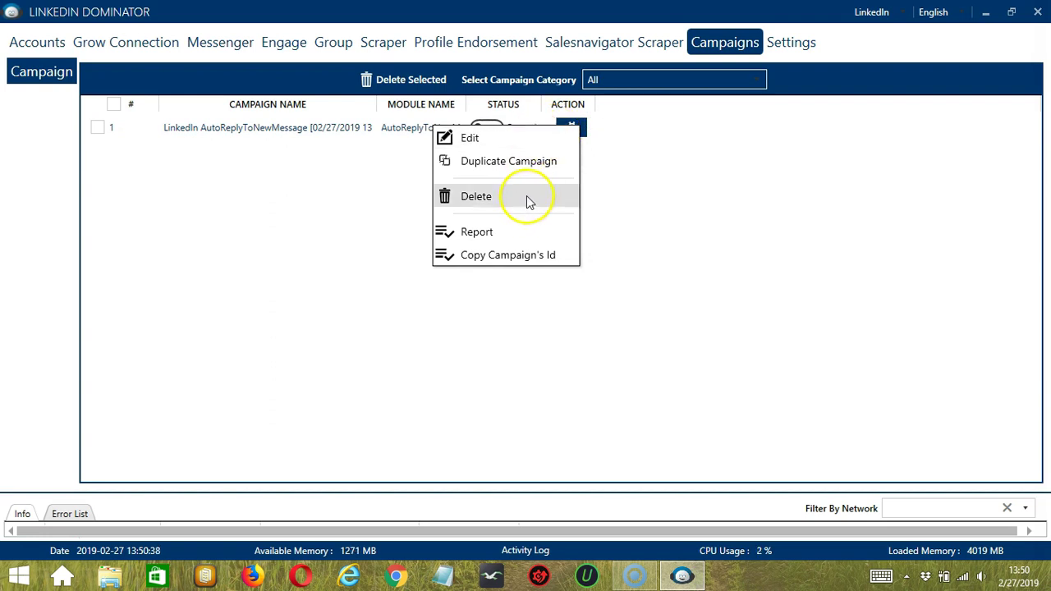
left_click(702, 206)
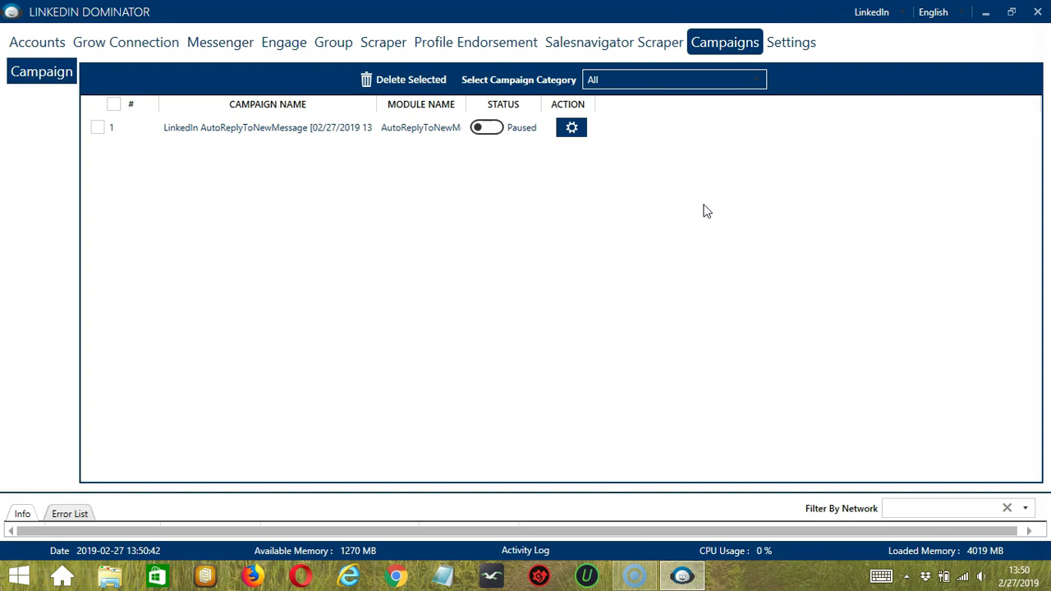